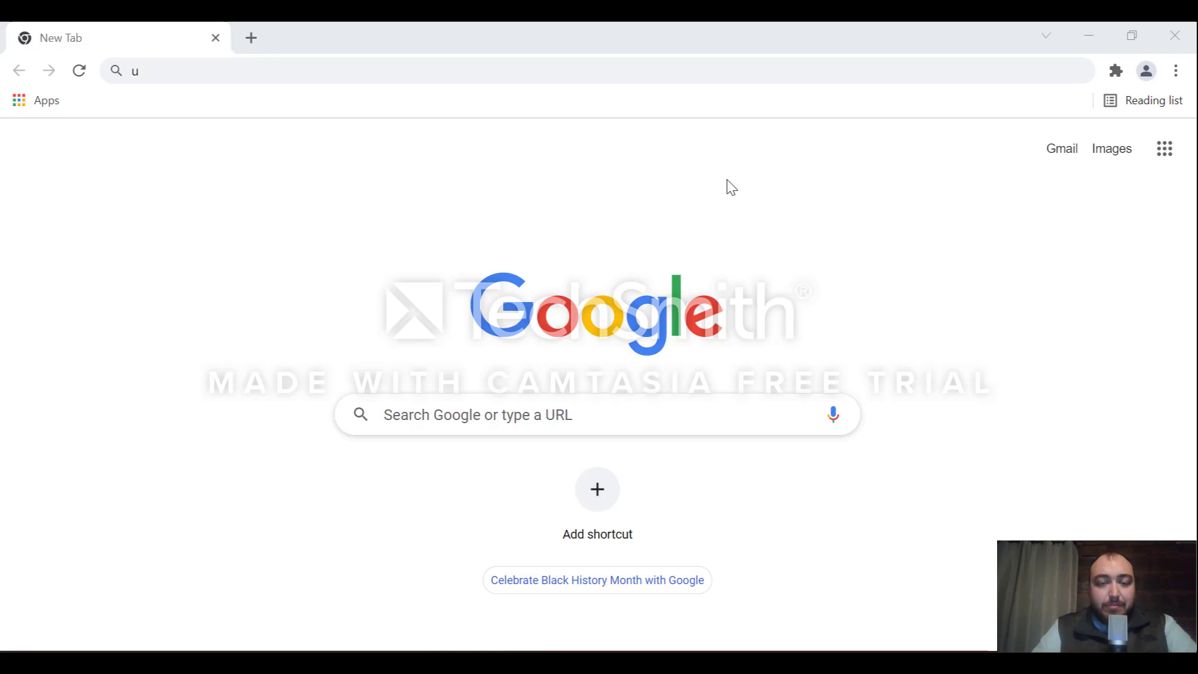
# Step: Clear the stray 'u' from the new tab's address bar
pyautogui.click(690, 69)
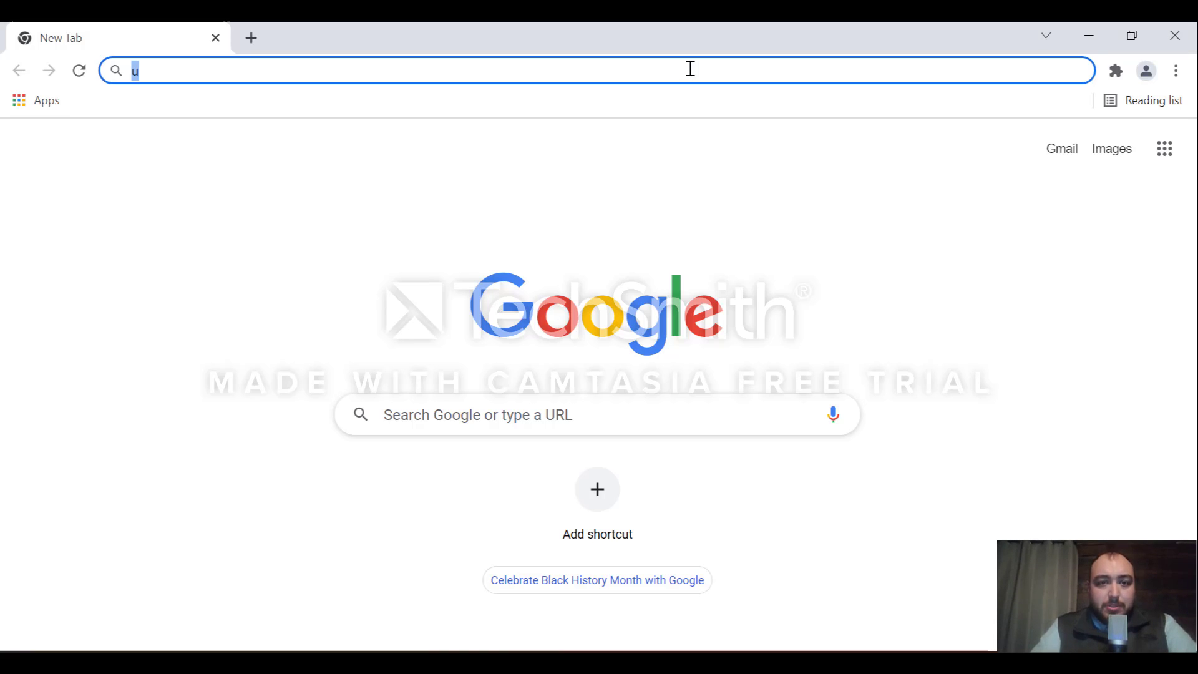
pyautogui.press('BackSpace')
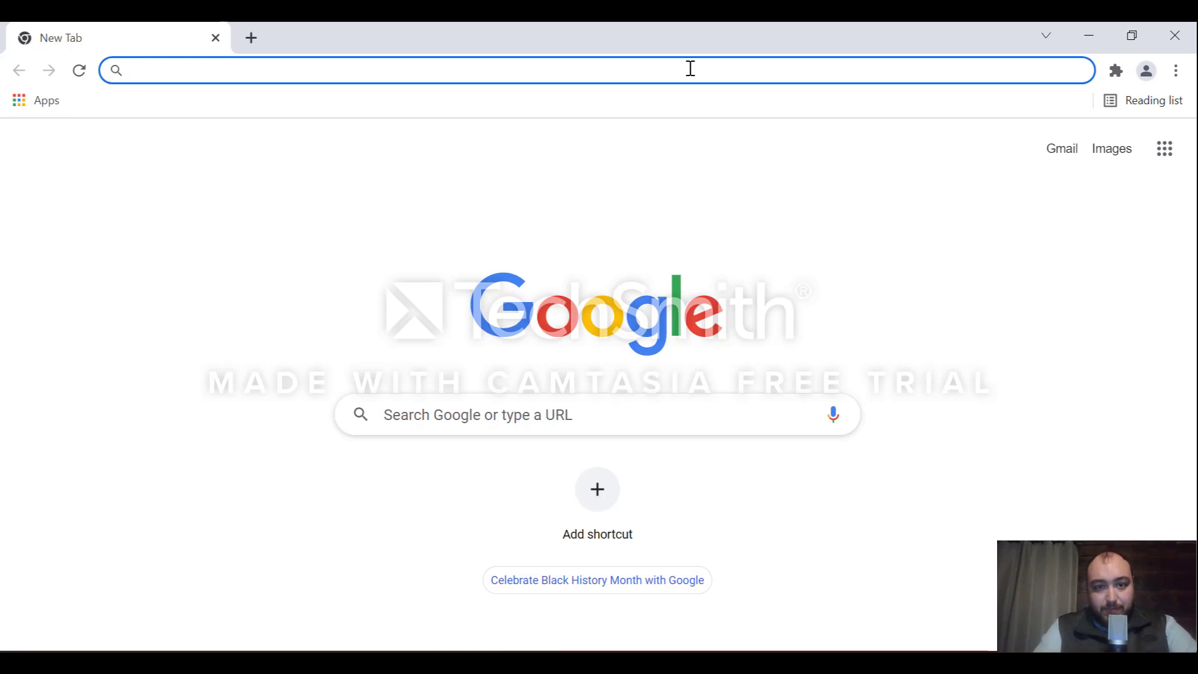
# Step: Go to websoilsurvey.nrcs.usda.gov to load the Web Soil Survey home page
pyautogui.write('wbso')
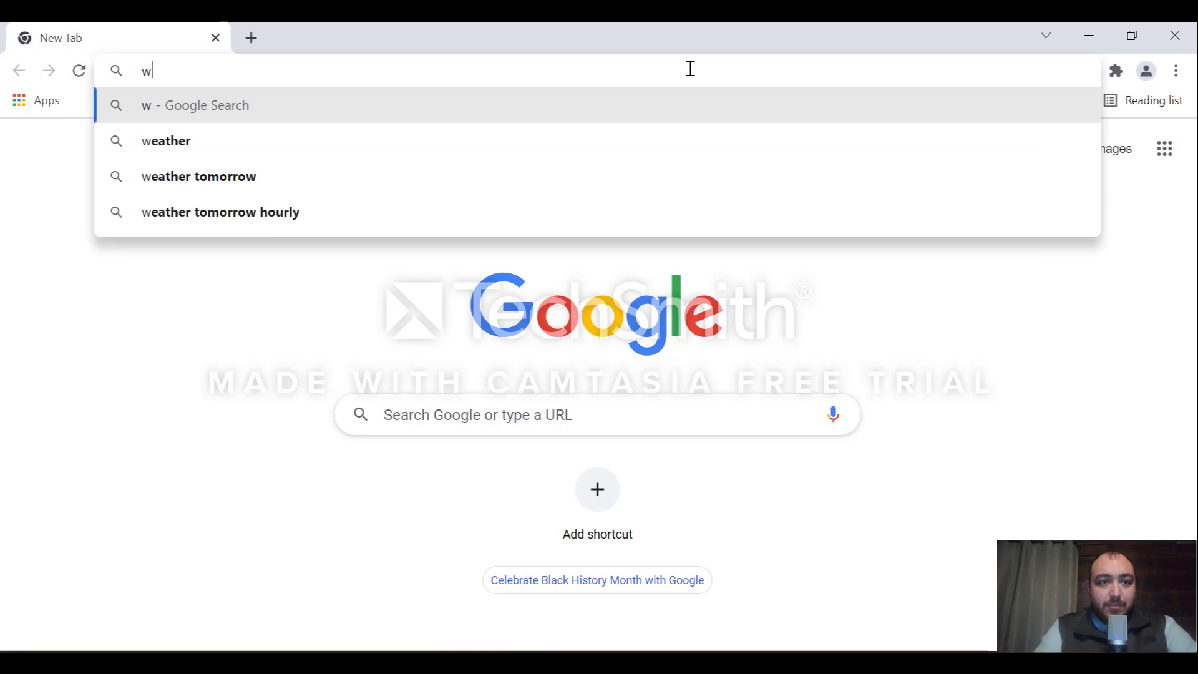
pyautogui.press('BackSpace')
pyautogui.press('BackSpace')
pyautogui.press('BackSpace')
pyautogui.write('ebsoilsurvey')
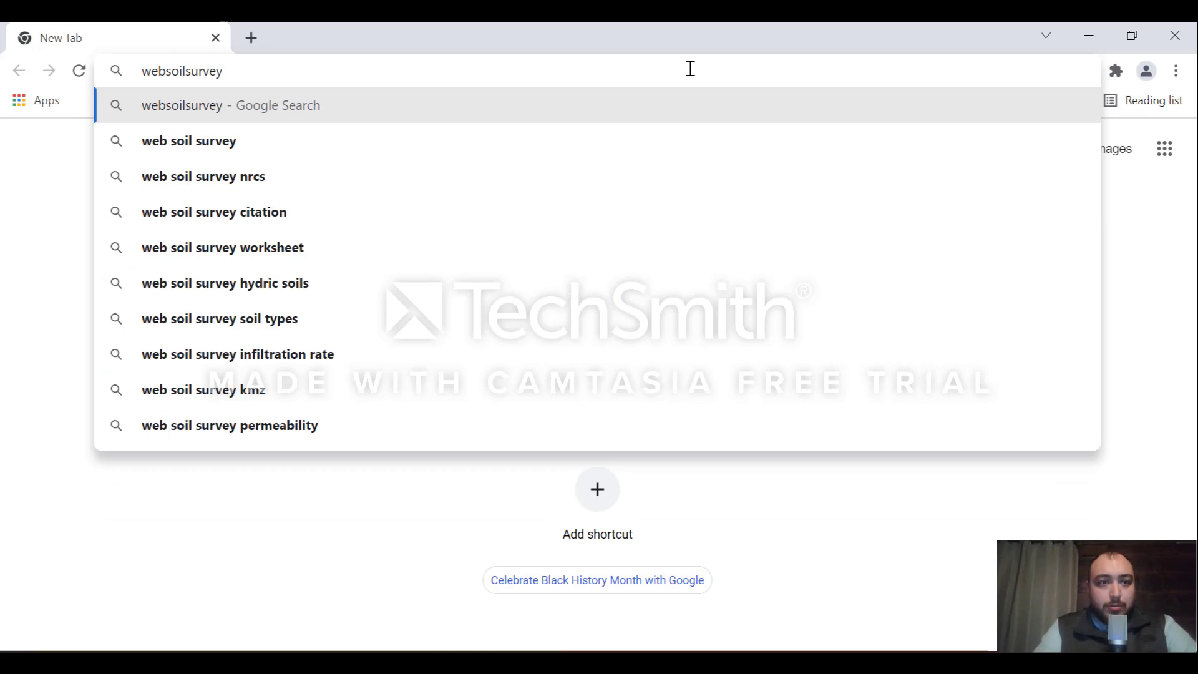
pyautogui.write('.nrcs')
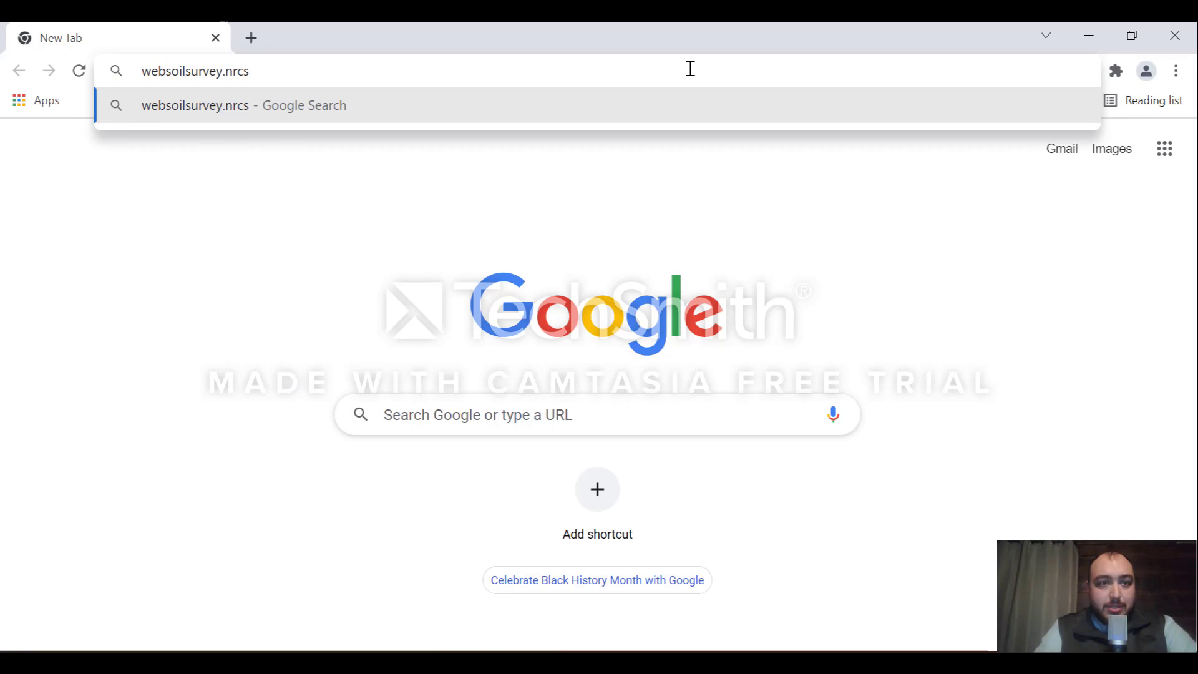
pyautogui.write('.usda.')
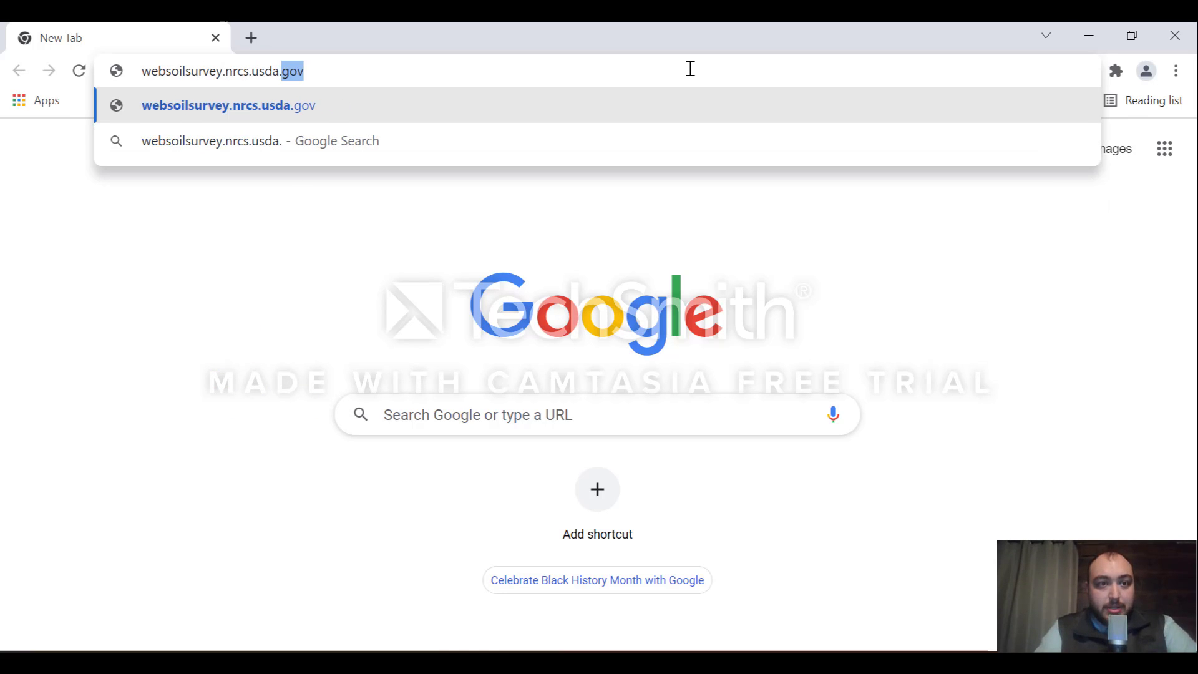
pyautogui.write('gov')
pyautogui.press('Return')
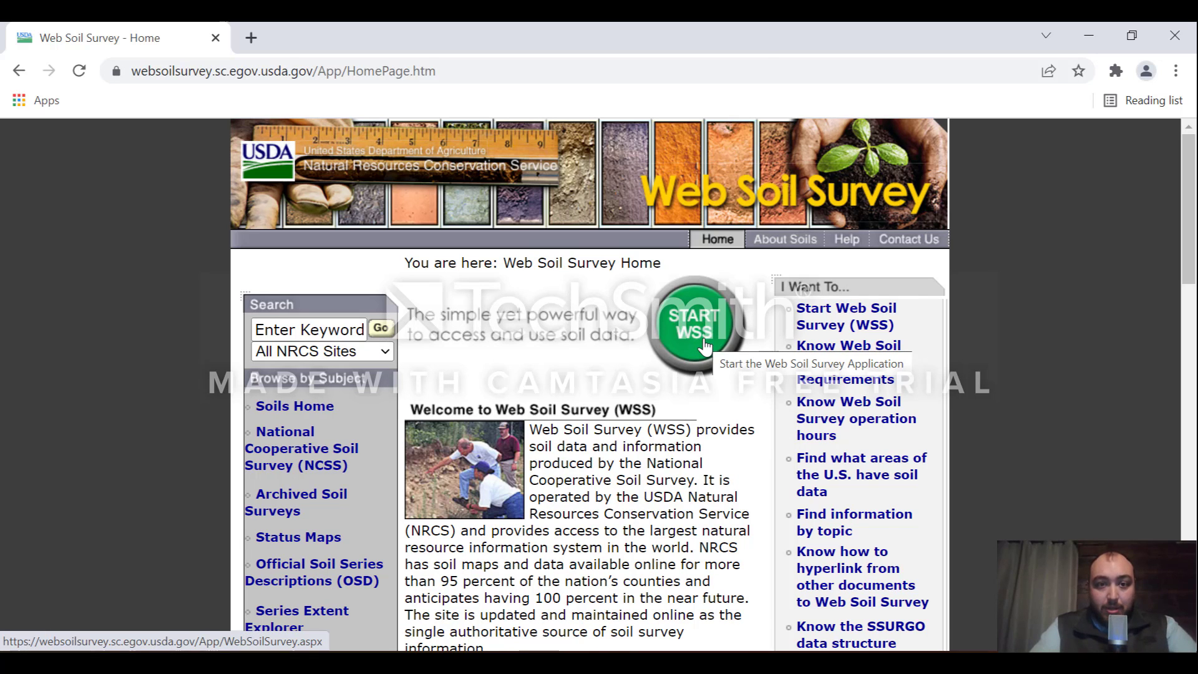
# Step: Start WSS and scroll down to the Contiguous U.S. Area of Interest map
pyautogui.click(704, 347)
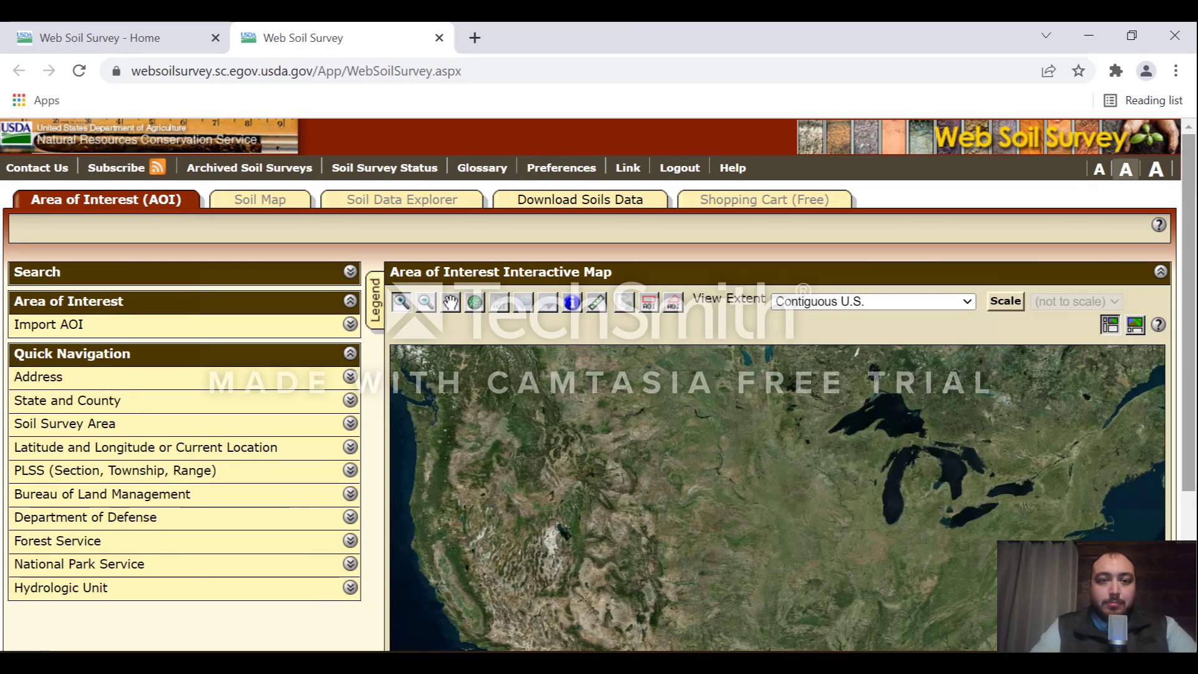
pyautogui.moveTo(1196, 186); pyautogui.dragTo(1196, 237)
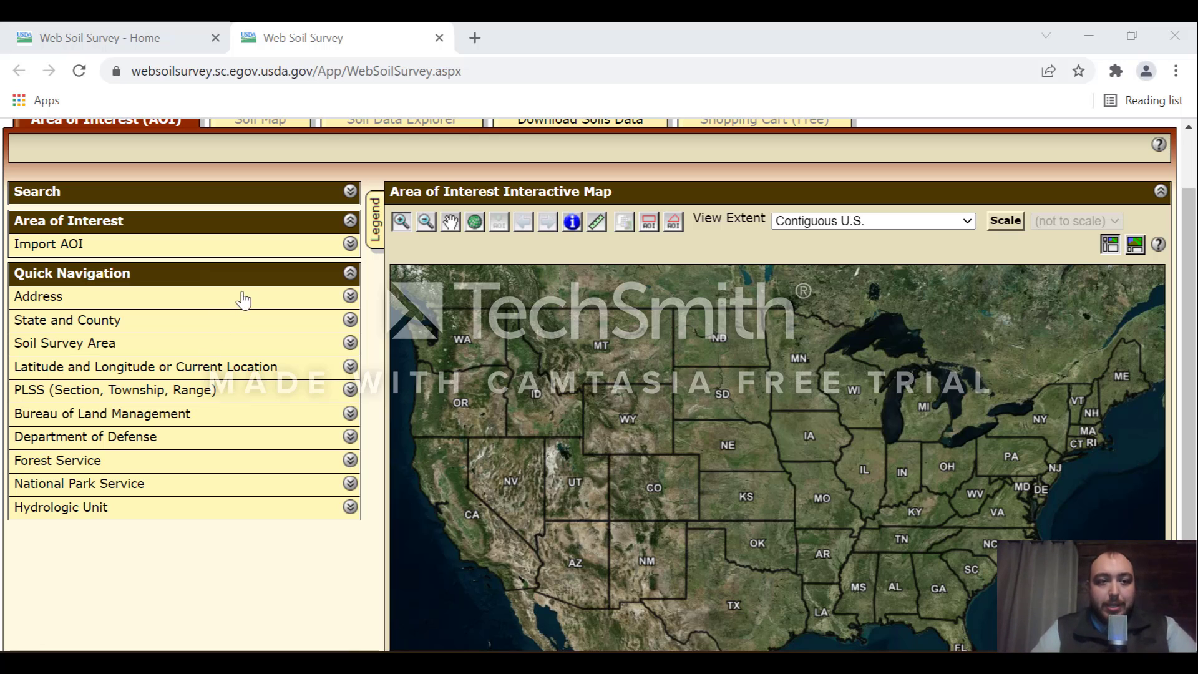
# Step: Type a Griggsville, IL street address into the Quick Navigation Address search
pyautogui.click(273, 301)
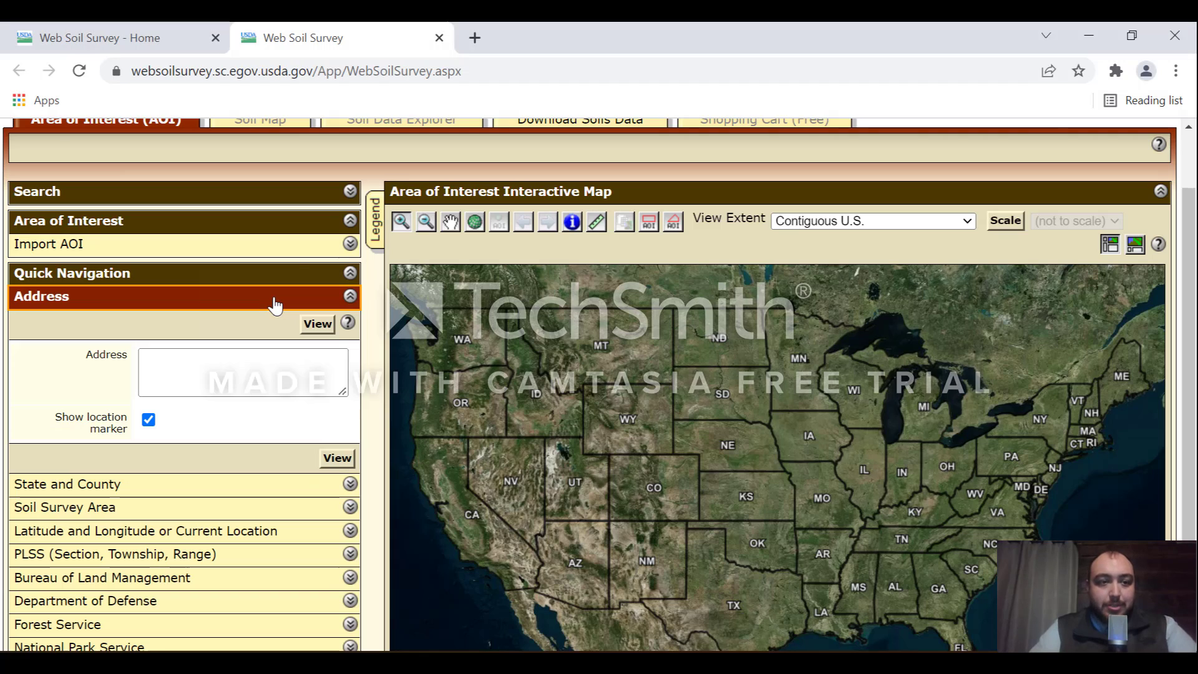
pyautogui.click(237, 373)
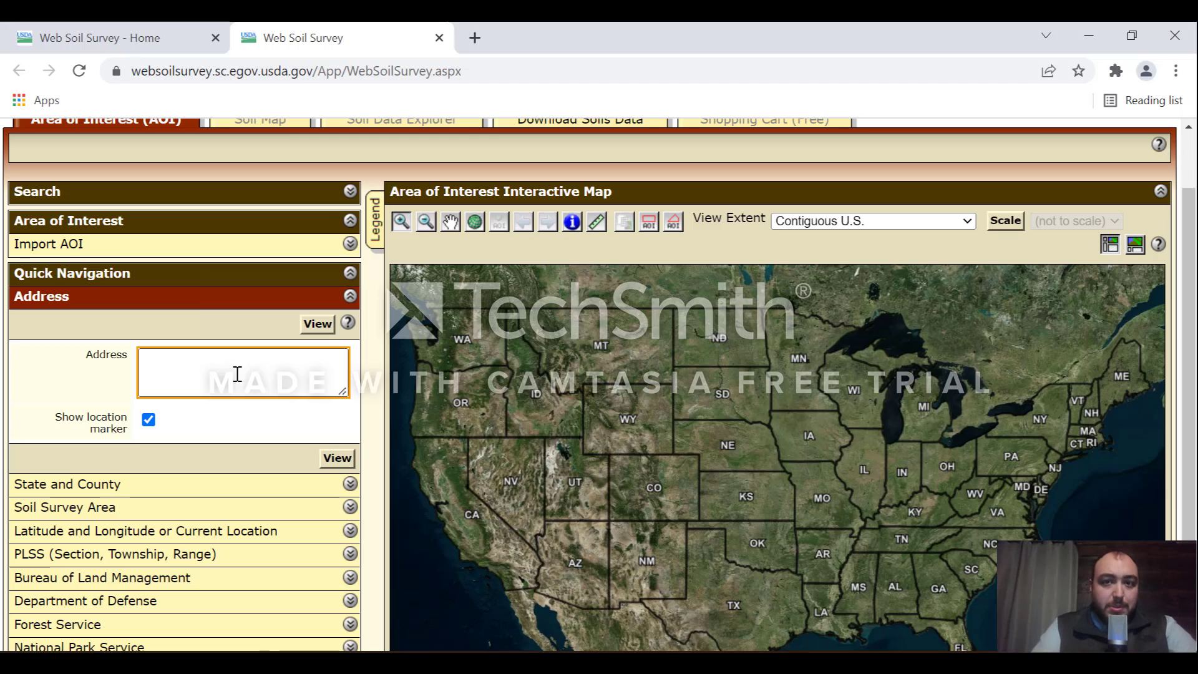
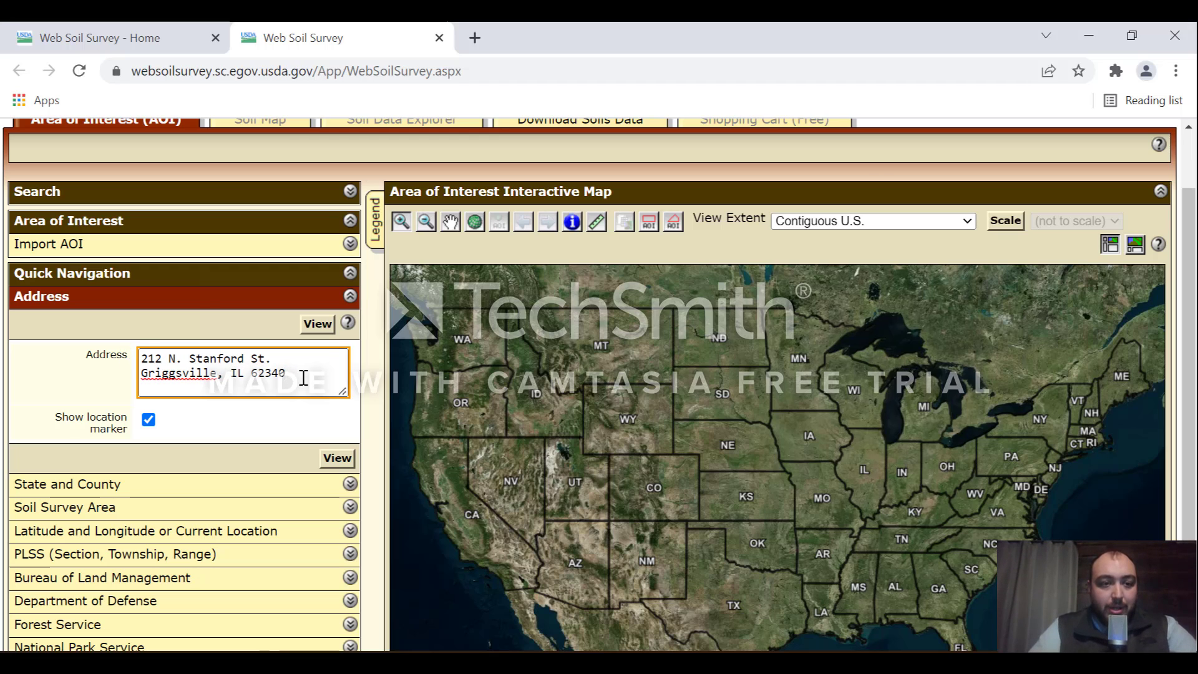
pyautogui.click(317, 325)
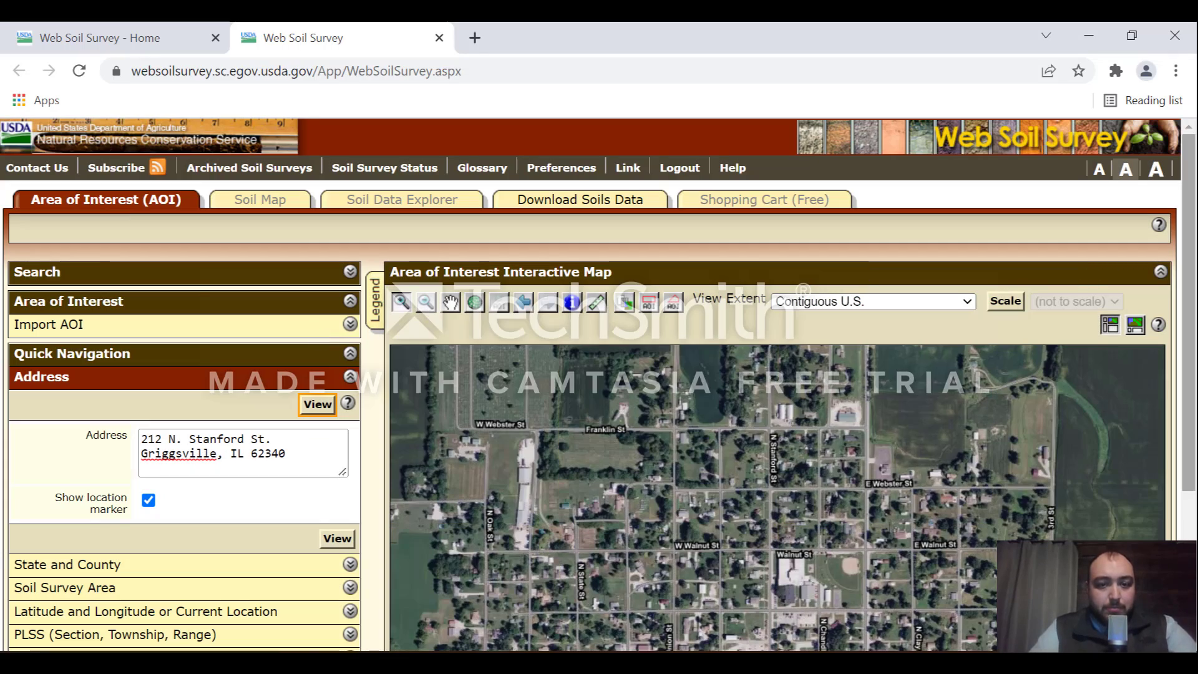
pyautogui.moveTo(1191, 274); pyautogui.dragTo(1196, 383)
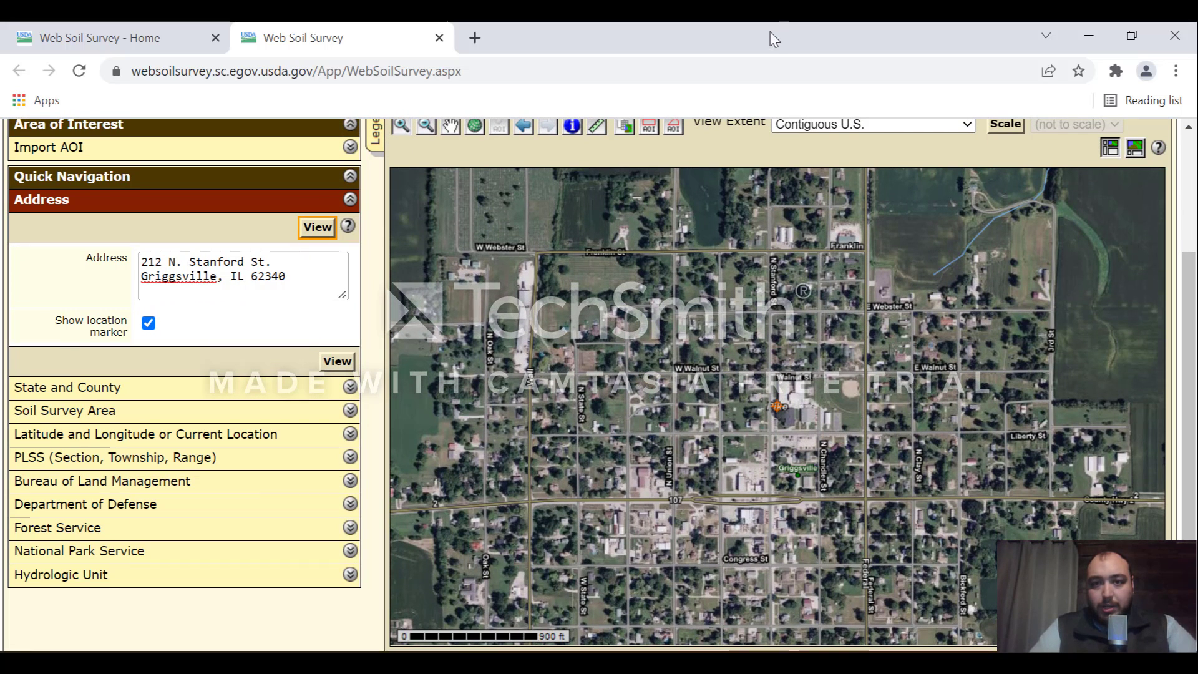
pyautogui.click(755, 69)
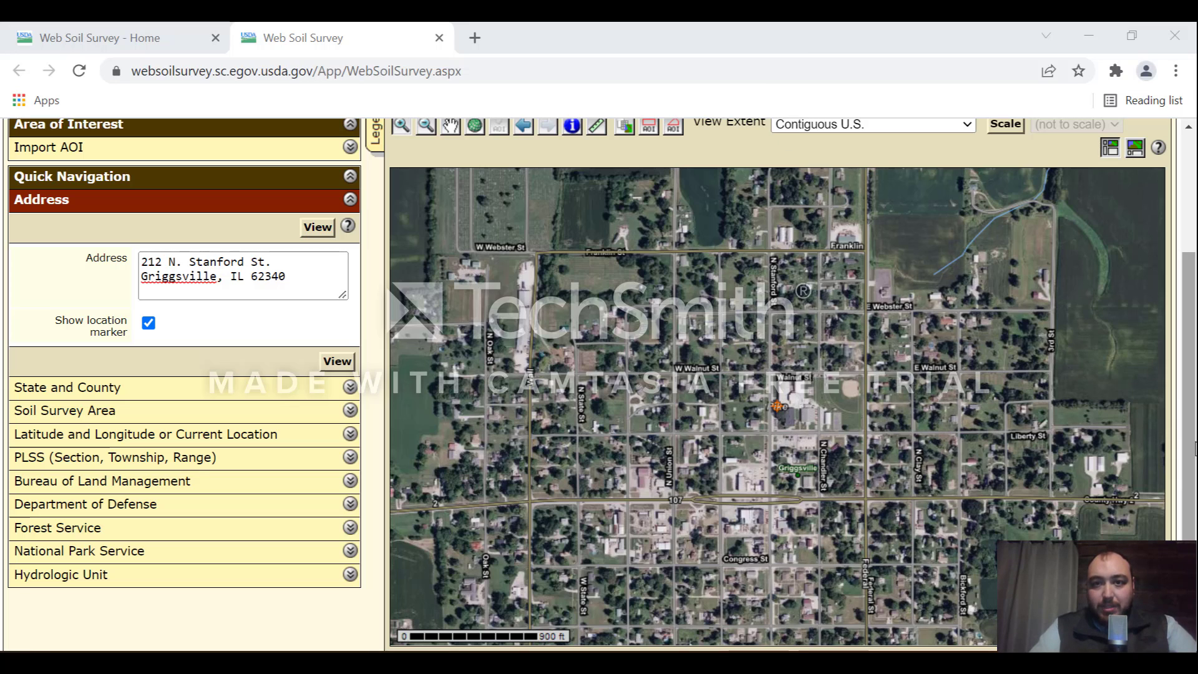
pyautogui.moveTo(1195, 448); pyautogui.dragTo(1196, 421)
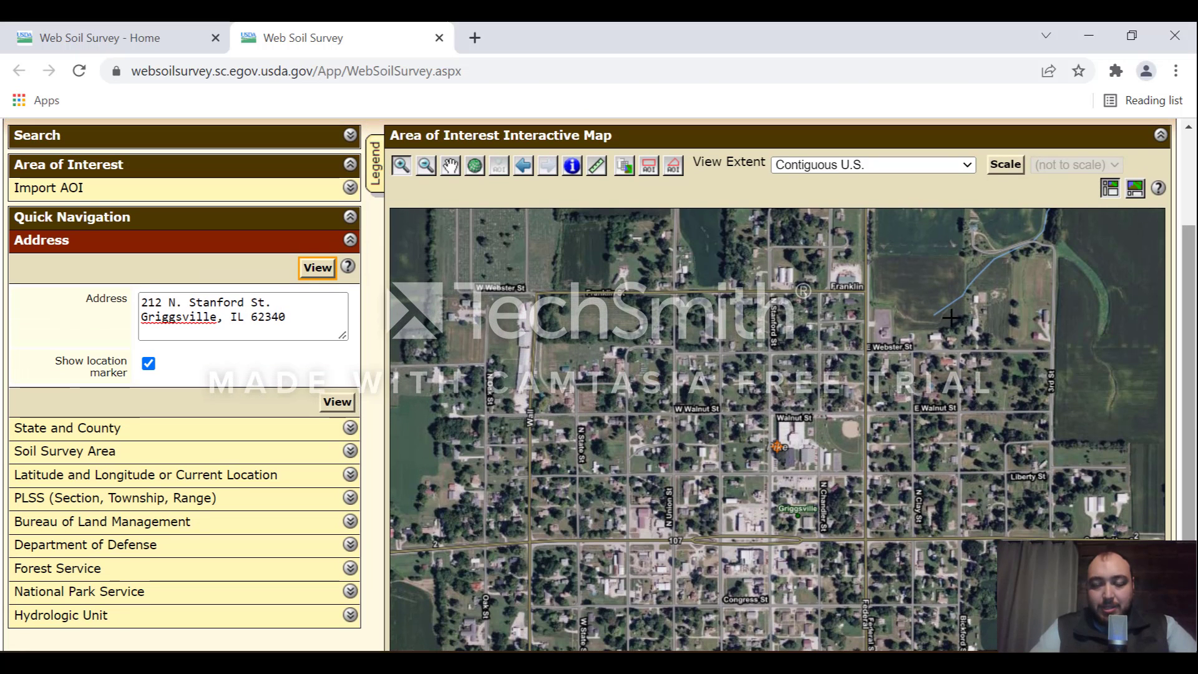
# Step: Pan the map left to bring the farm fields east of Griggsville into view
pyautogui.click(450, 167)
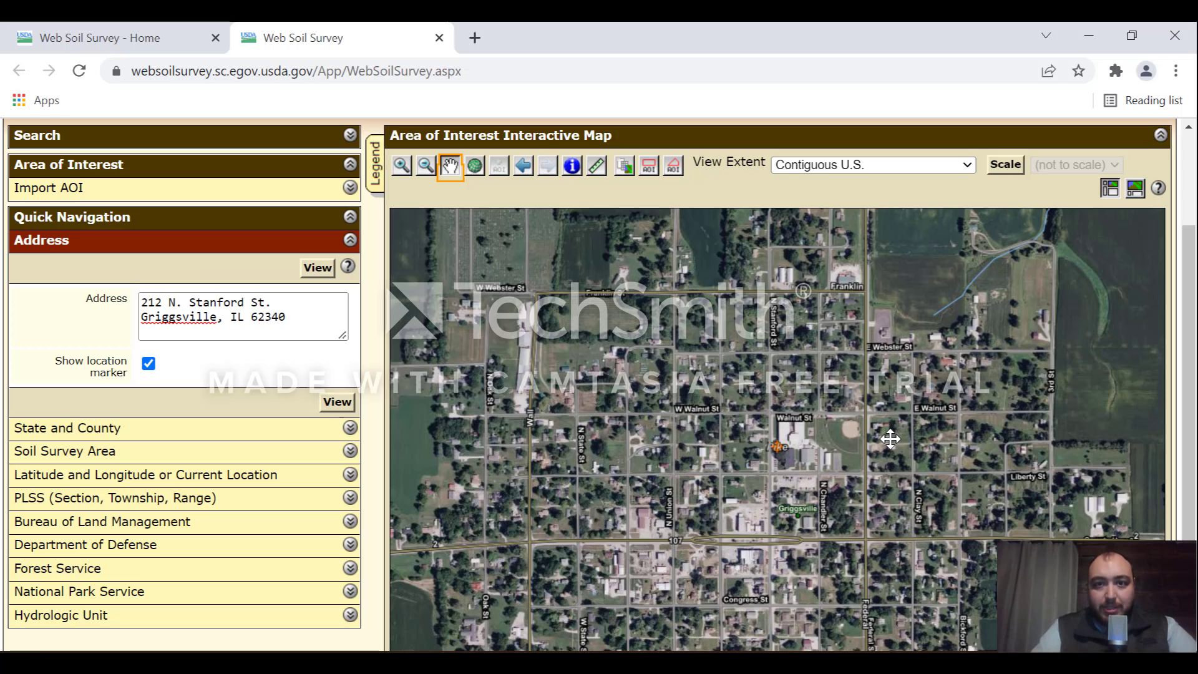
pyautogui.moveTo(891, 439); pyautogui.dragTo(469, 432)
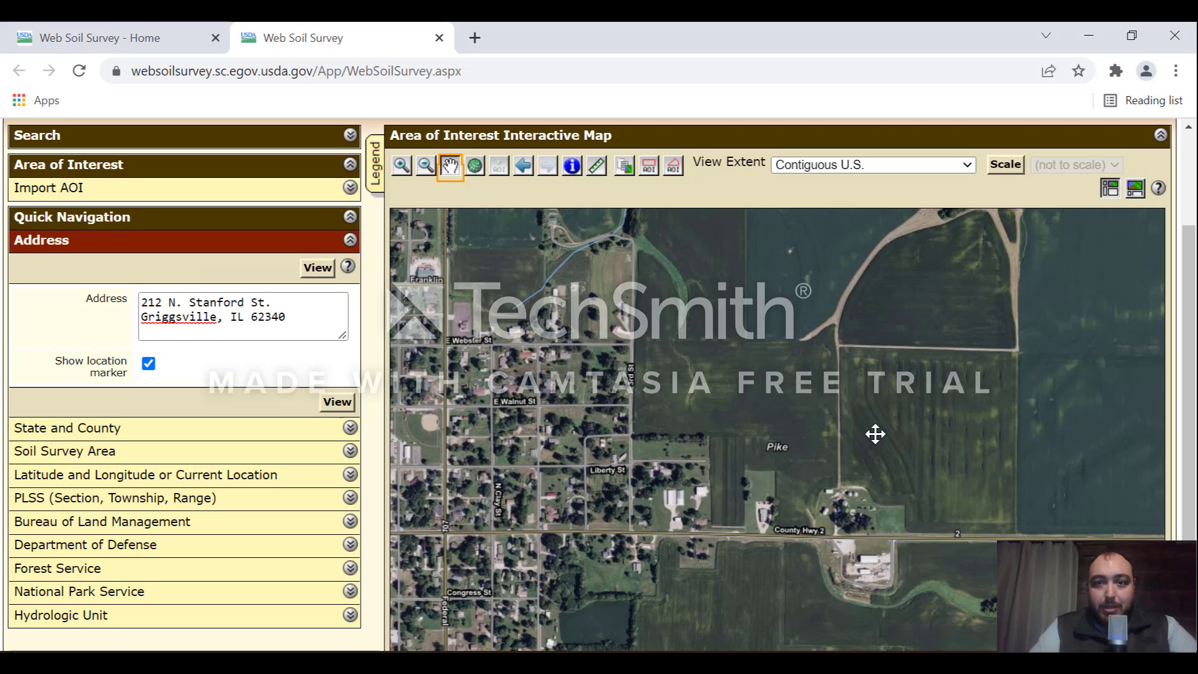
# Step: Zoom with a rectangle onto the crop field near the Pike label and its farmstead
pyautogui.click(401, 167)
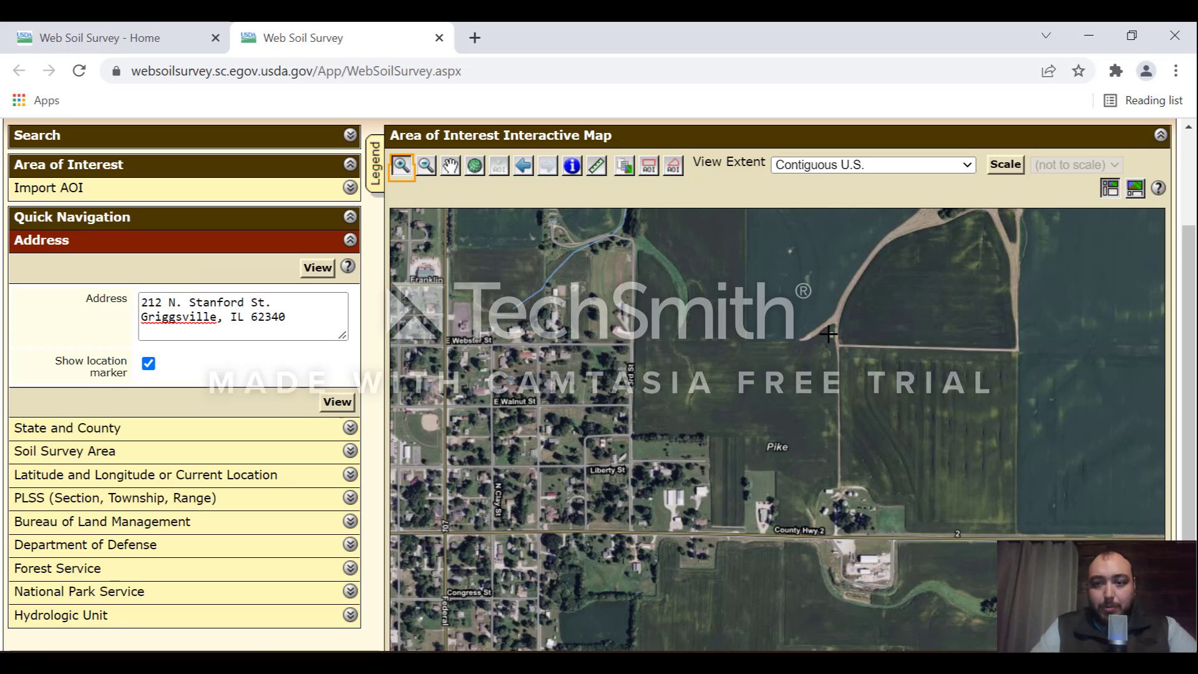
pyautogui.moveTo(829, 334); pyautogui.dragTo(1028, 544)
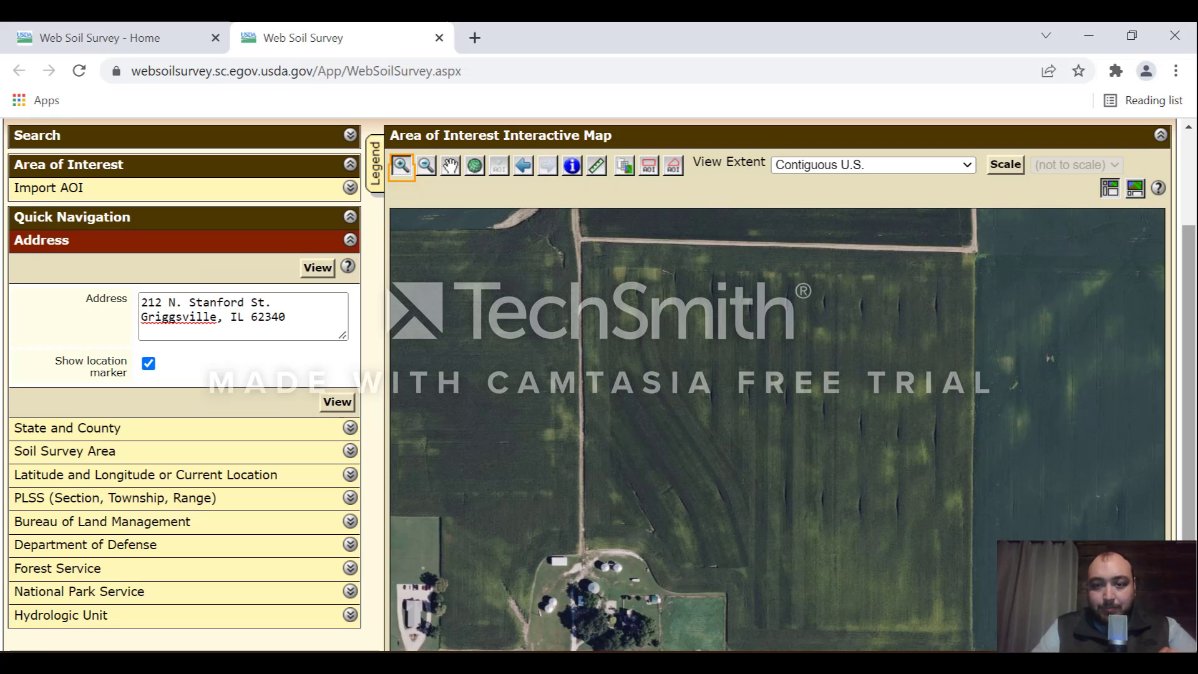
pyautogui.scroll(-1, 1189, 374)
pyautogui.scroll(1, 602, 385)
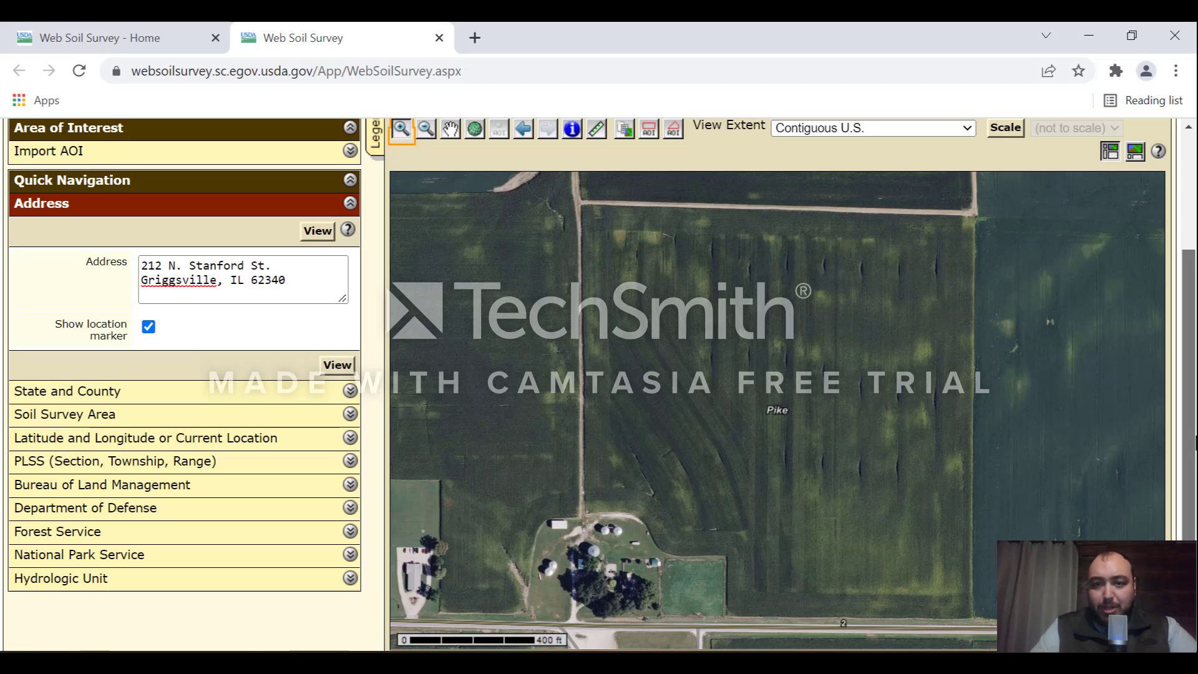
# Step: Pick the polygon AOI tool and mark the field's top-left, top-right and bottom-right corners
pyautogui.click(652, 143)
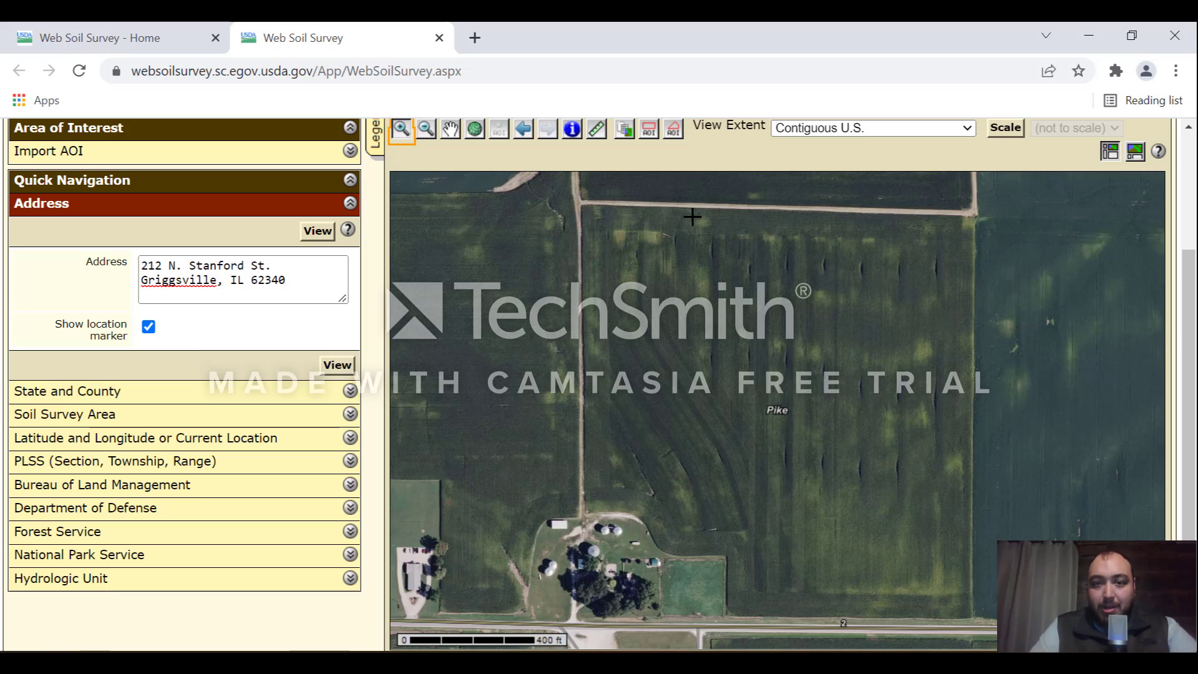
pyautogui.click(676, 136)
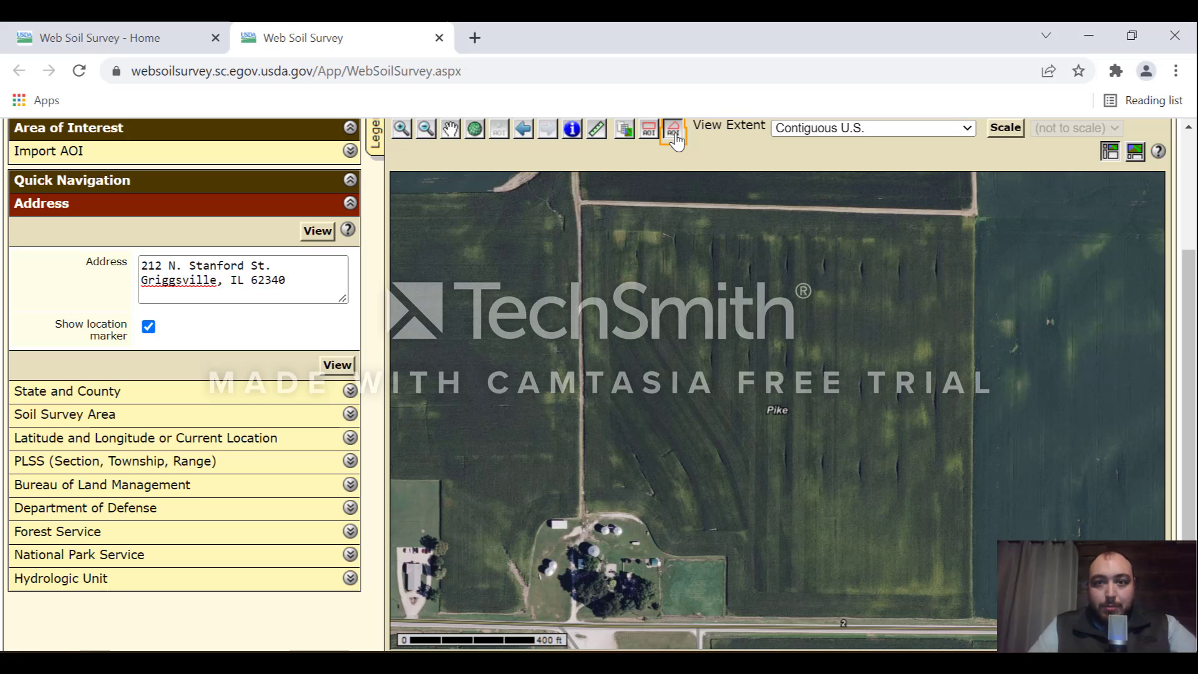
pyautogui.click(582, 203)
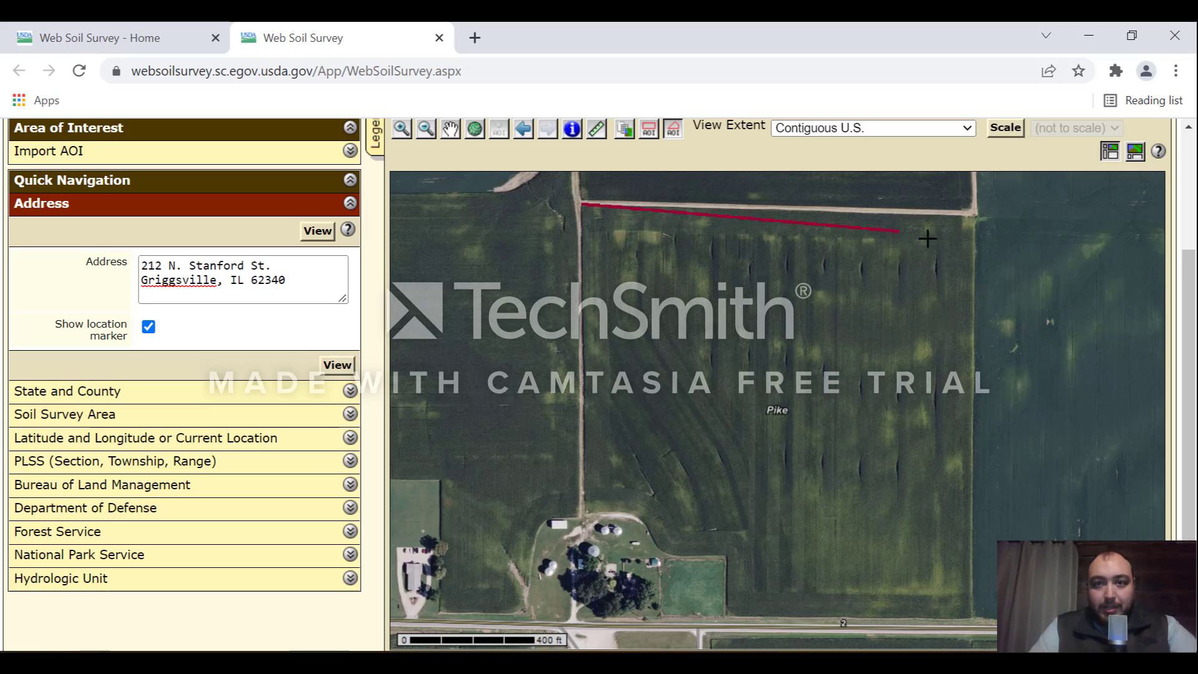
pyautogui.click(976, 216)
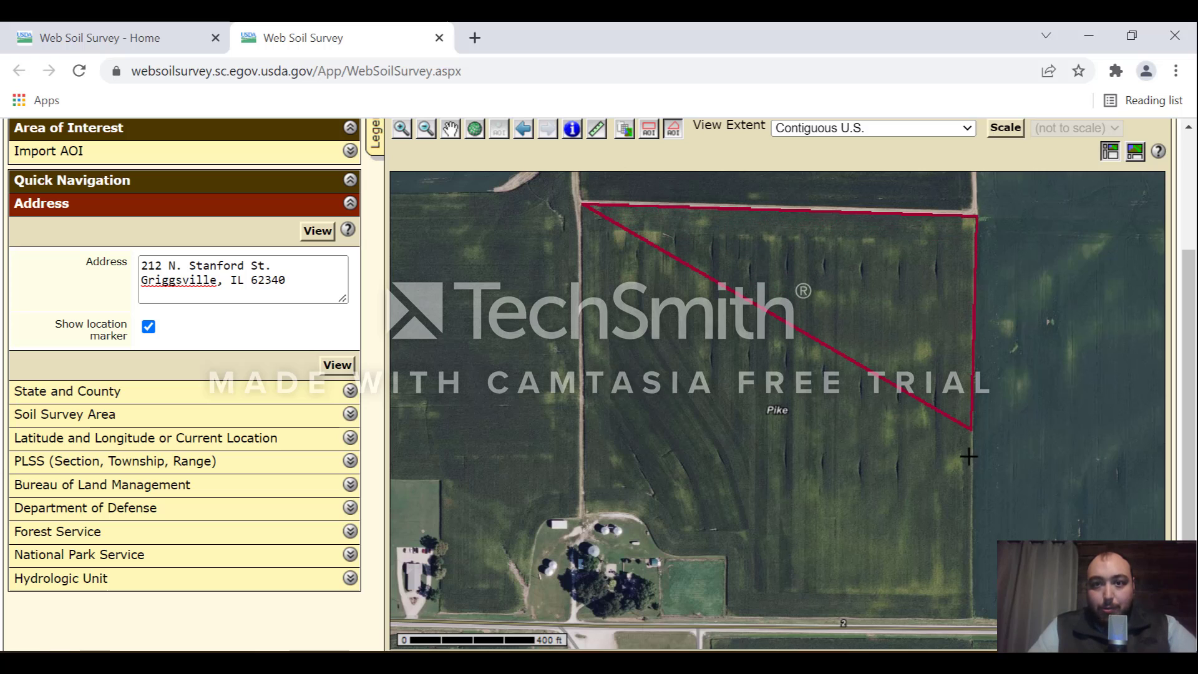
pyautogui.click(971, 615)
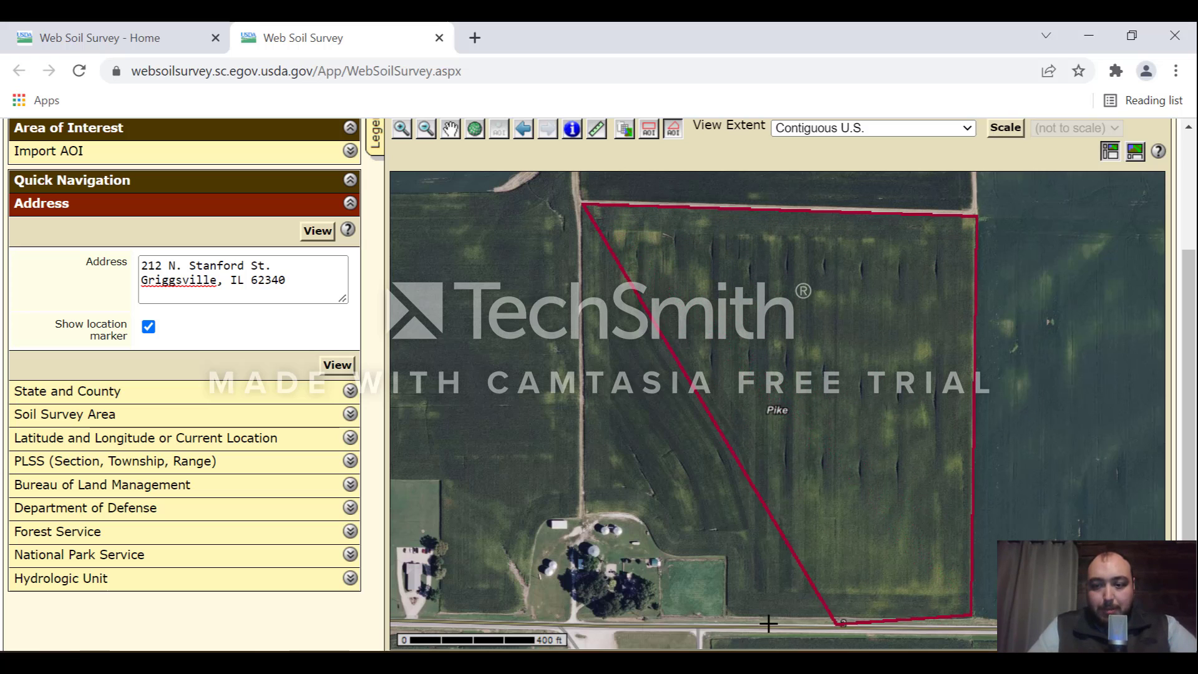
# Step: Continue the outline along the bottom-left and curved edge beside the farmstead
pyautogui.click(725, 615)
pyautogui.click(726, 555)
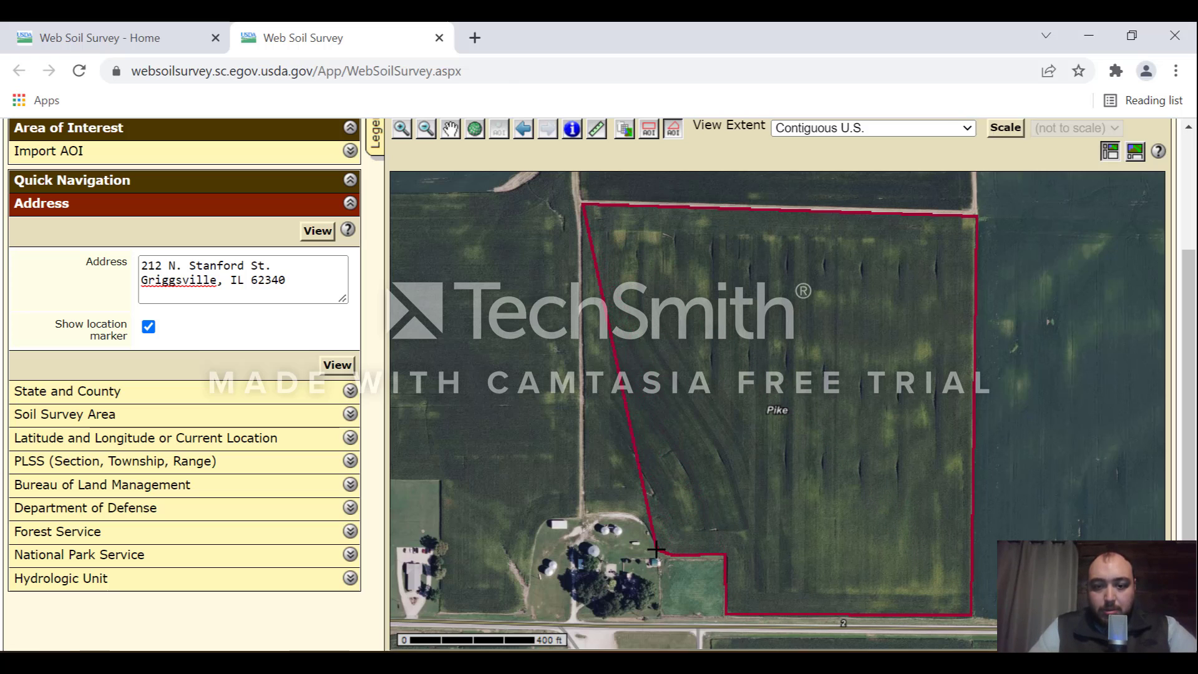
pyautogui.click(656, 550)
pyautogui.click(644, 525)
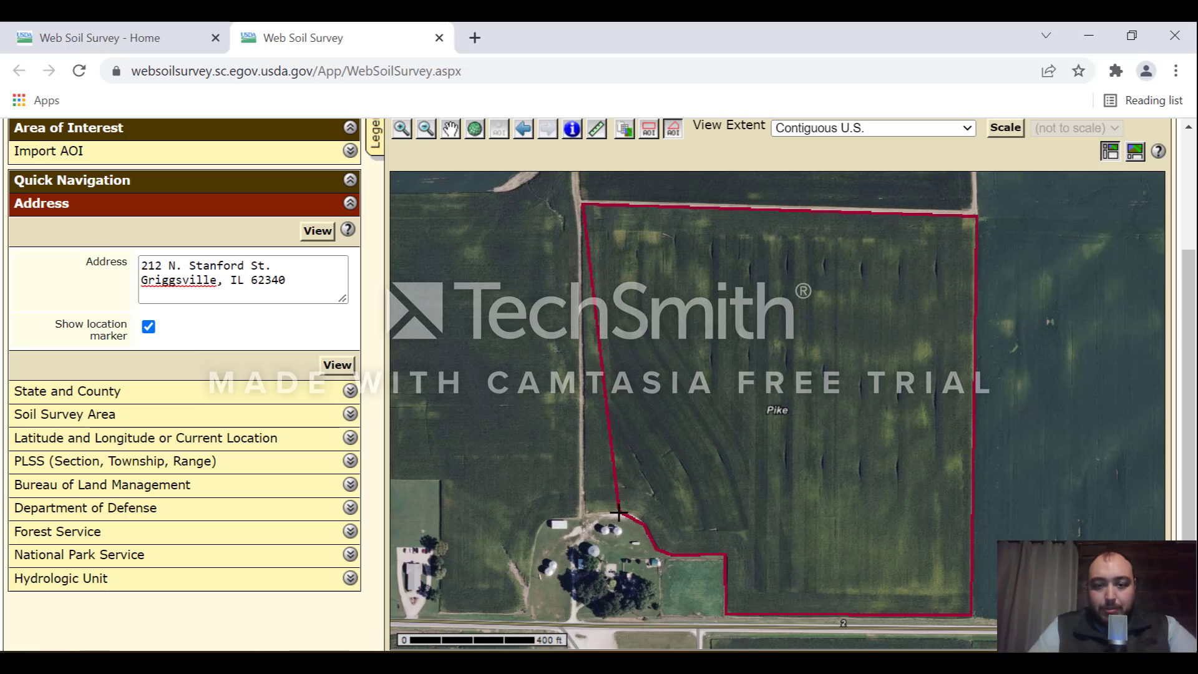
pyautogui.click(621, 514)
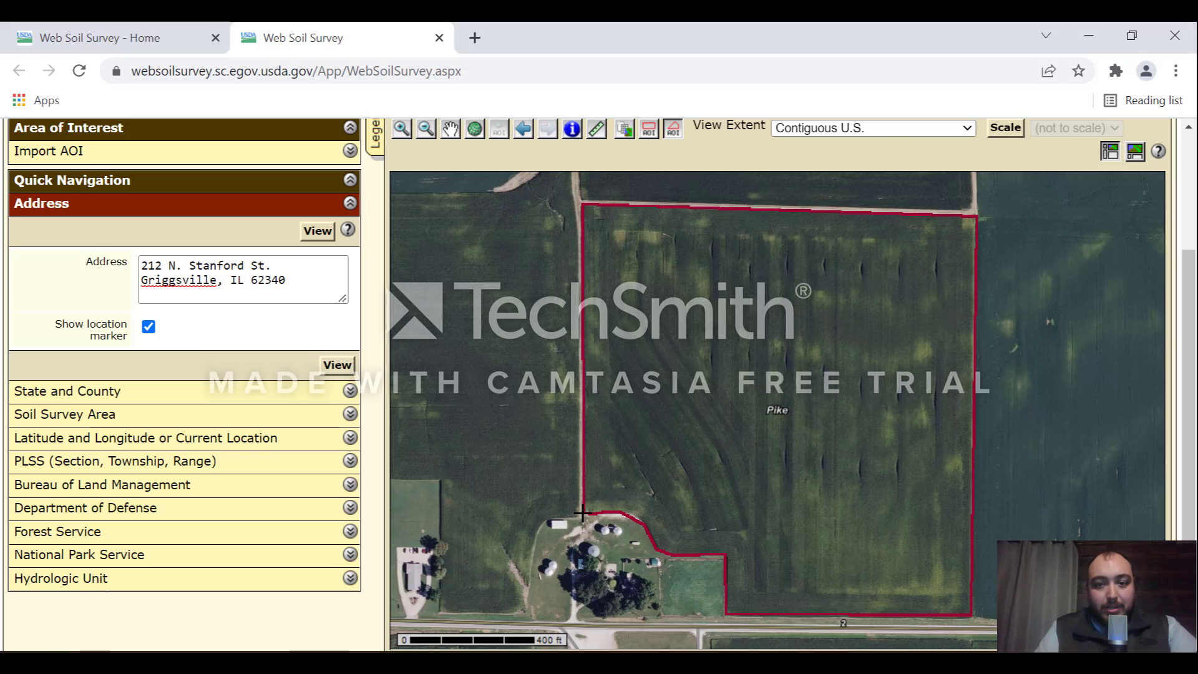
# Step: Close the polygon into a 34.7-acre AOI in Pike County, Illinois (IL149)
pyautogui.doubleClick(583, 513)
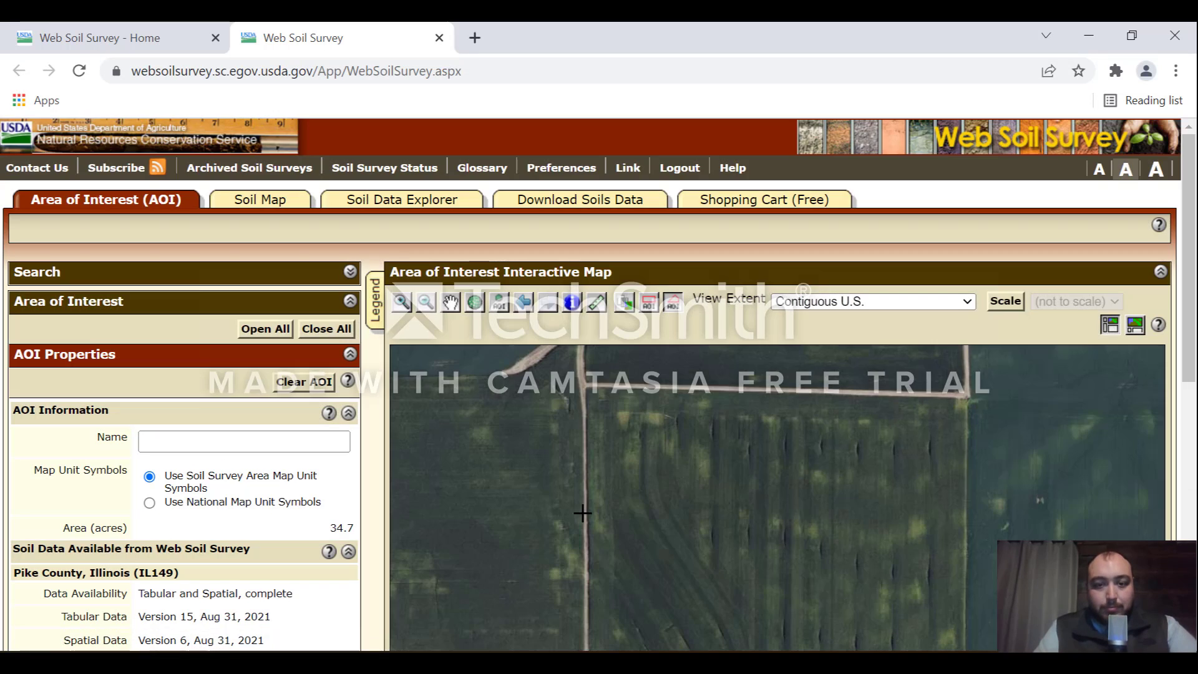
pyautogui.scroll(-4, 1192, 406)
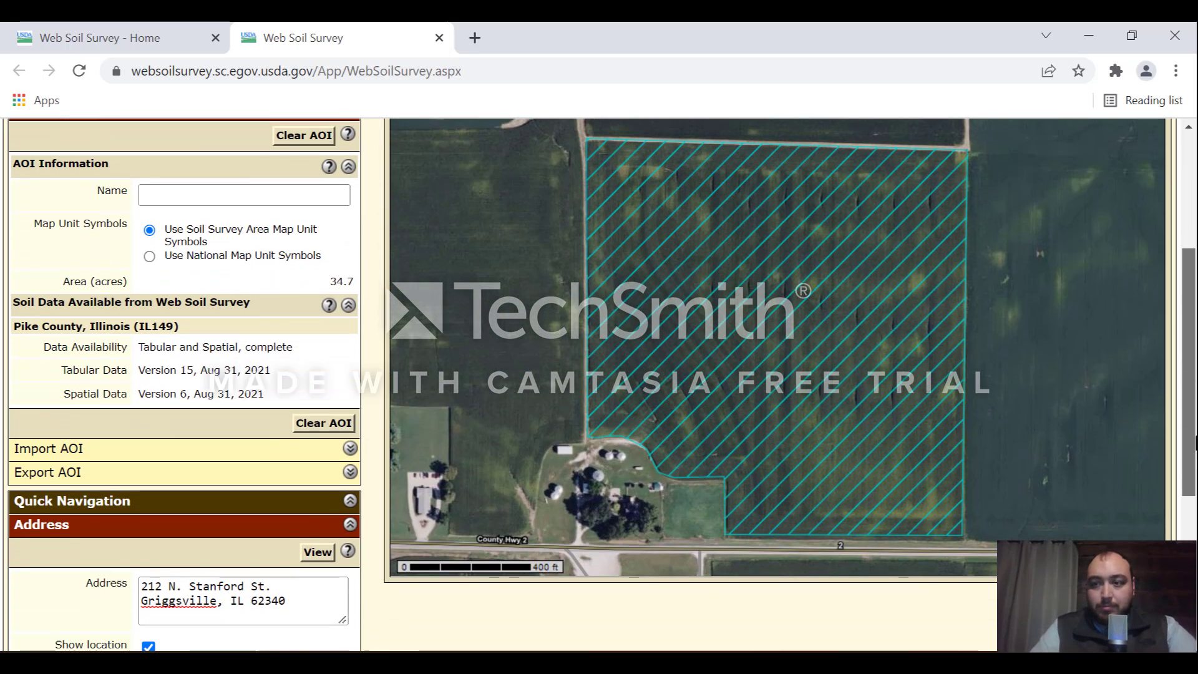
pyautogui.scroll(1, 1192, 406)
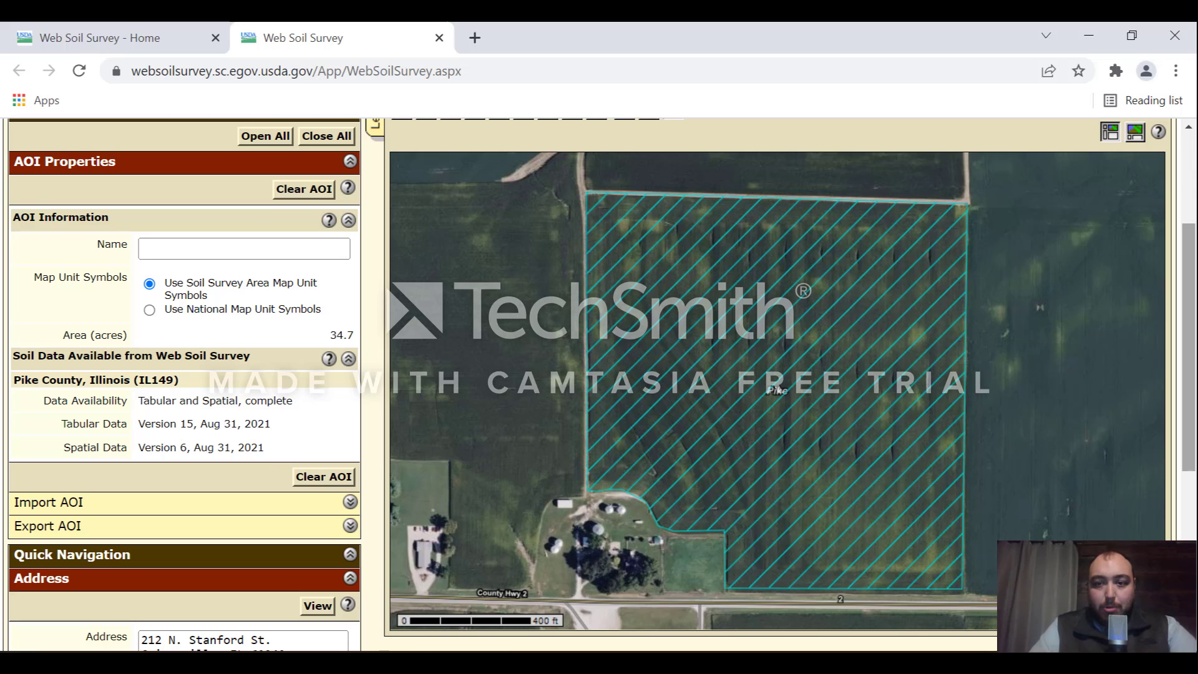
pyautogui.scroll(1, 1189, 343)
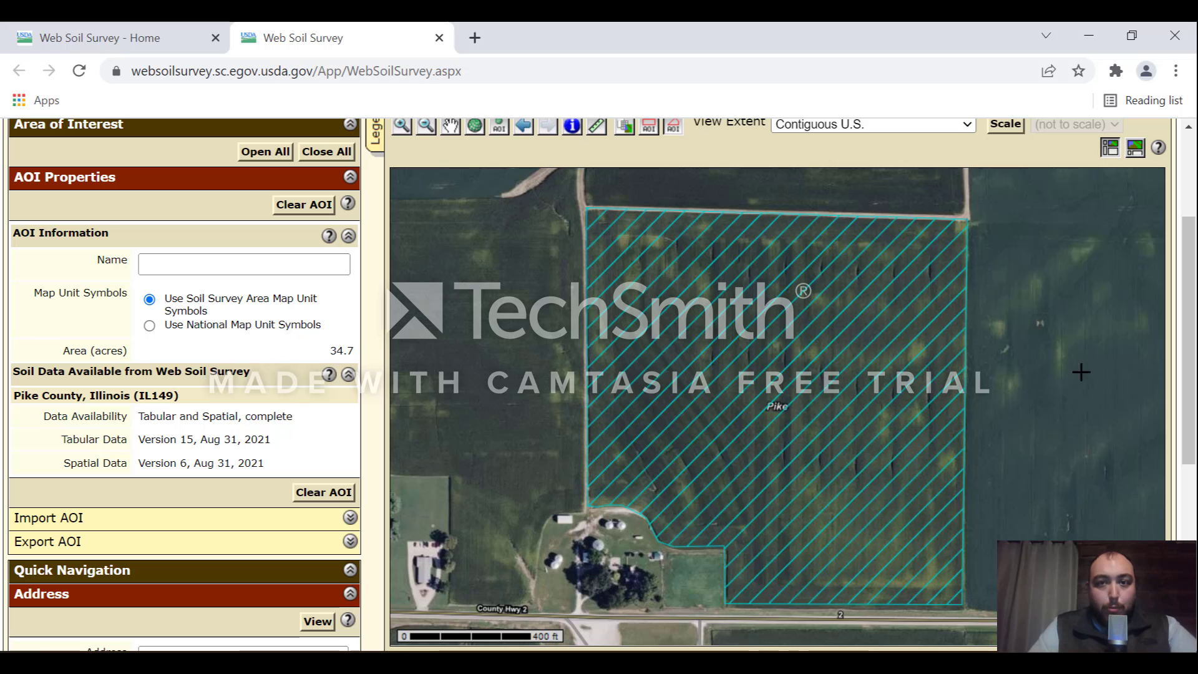
pyautogui.moveTo(1189, 359); pyautogui.dragTo(1190, 275)
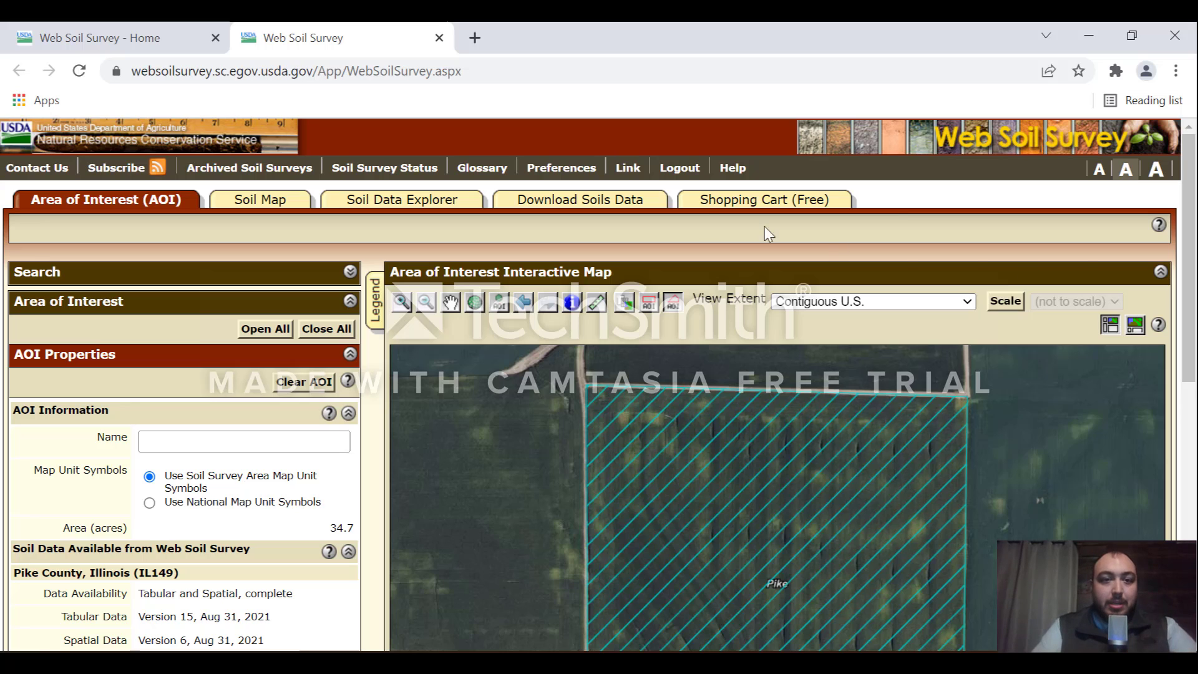
# Step: Open the Soil Map and view the Map Unit Legend, led by 43A Ipava silt loam at 50.9%
pyautogui.click(262, 204)
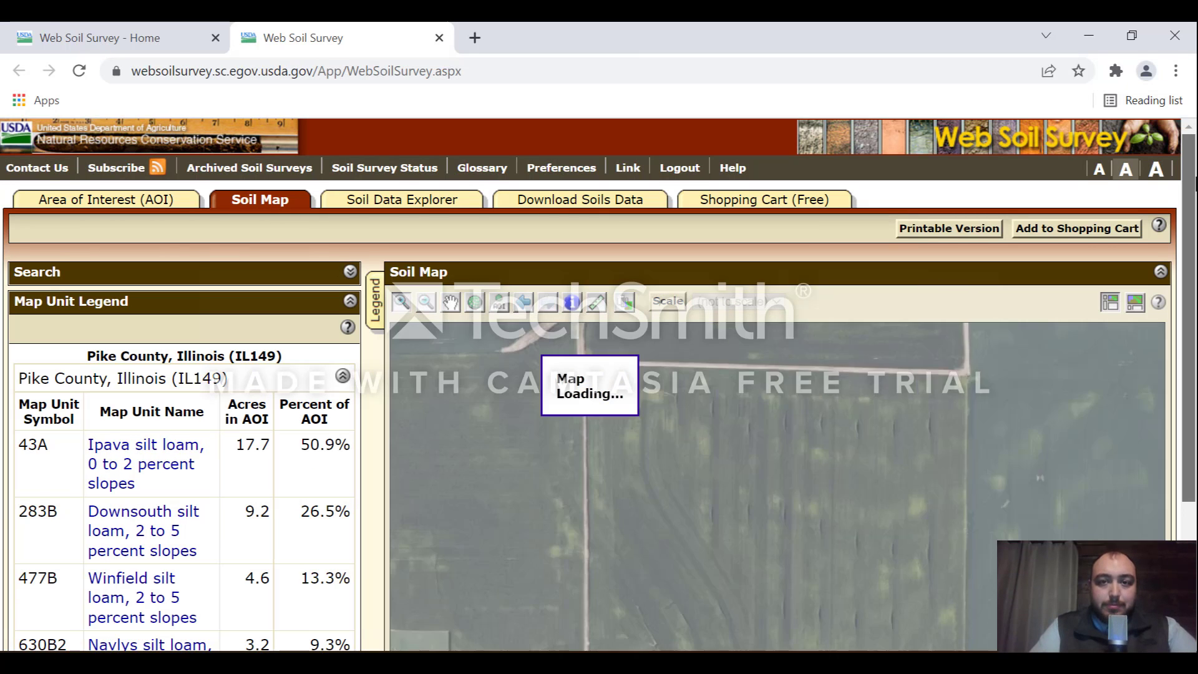
pyautogui.scroll(-3, 598, 385)
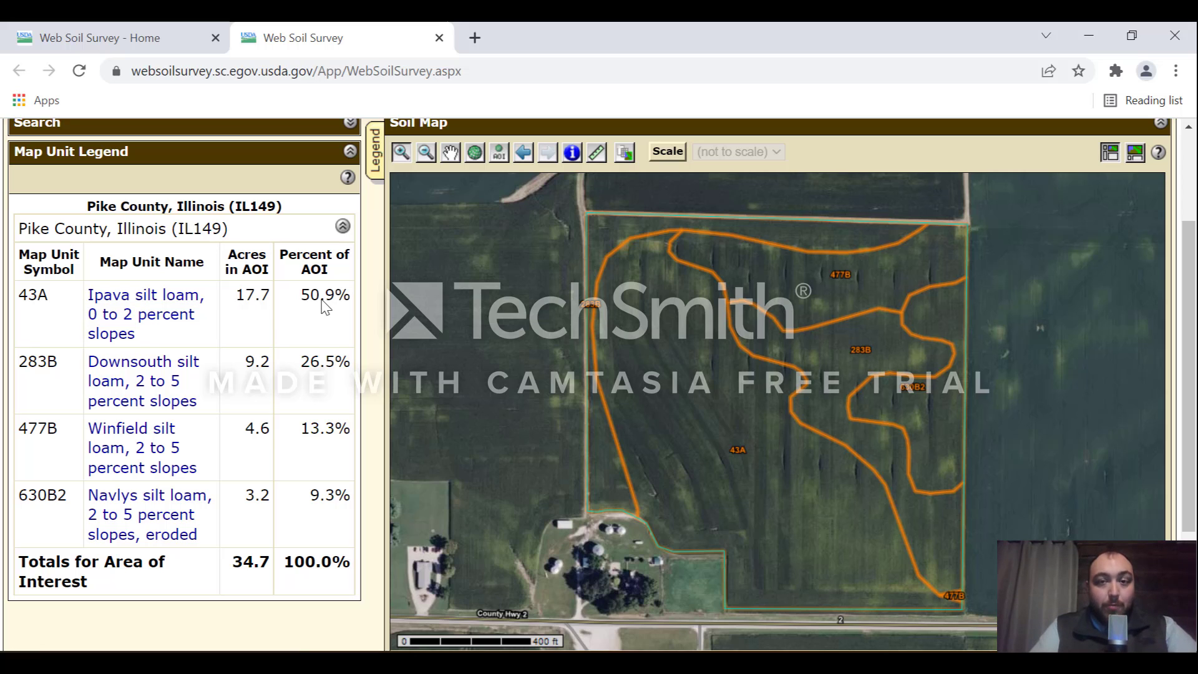
# Step: Open the 43A Ipava silt loam description and scroll through its profile and properties
pyautogui.click(175, 315)
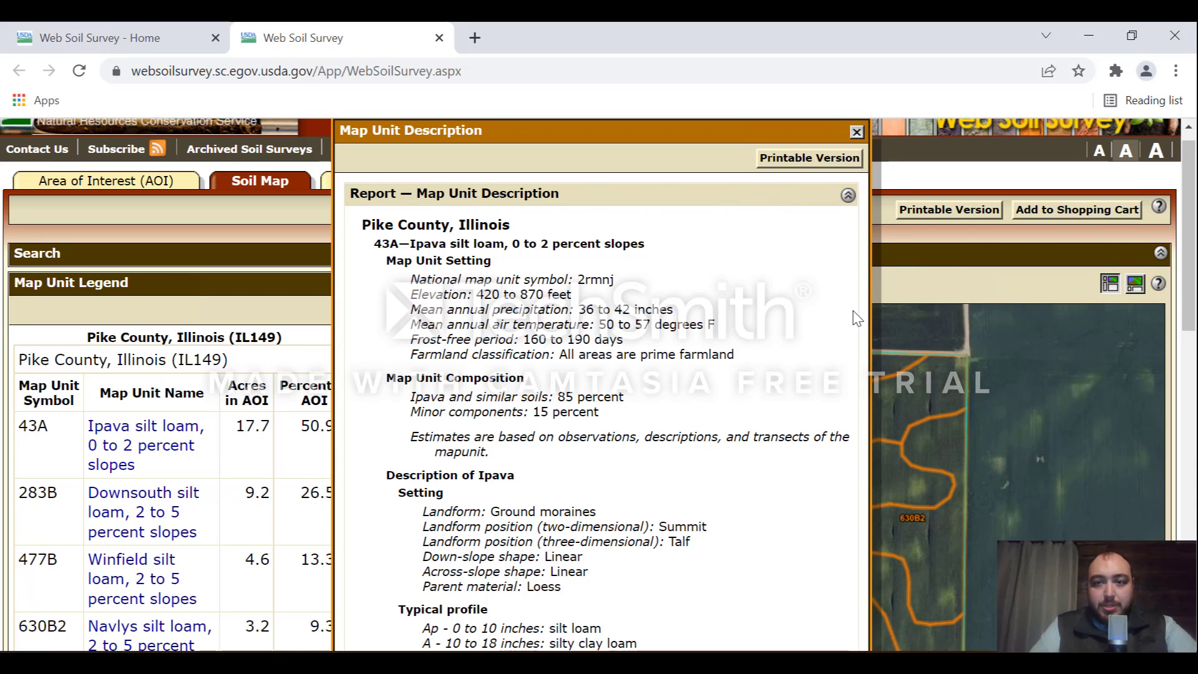
pyautogui.click(848, 197)
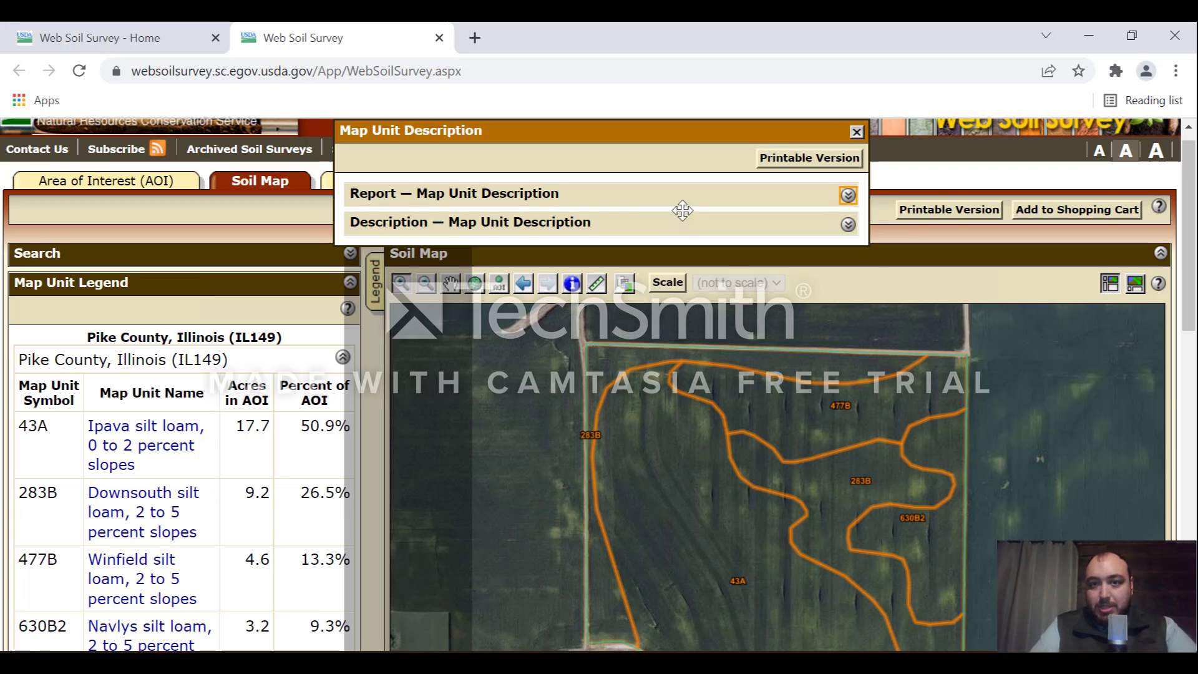
pyautogui.click(847, 196)
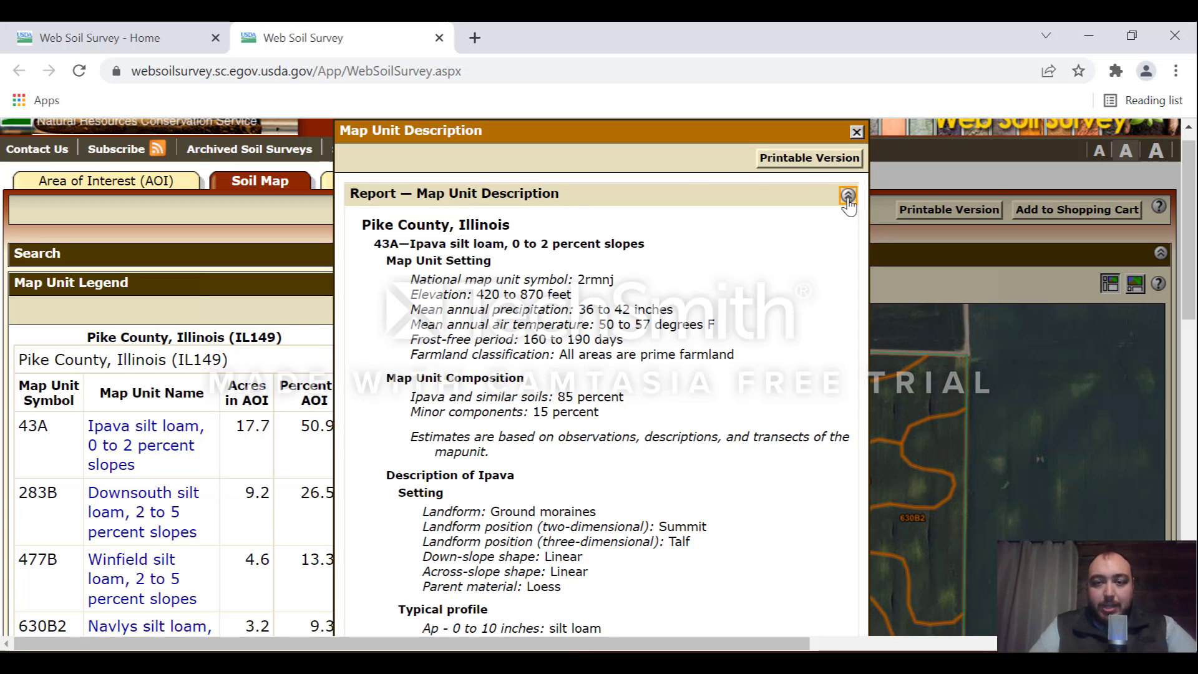
pyautogui.moveTo(1193, 224); pyautogui.dragTo(1196, 255)
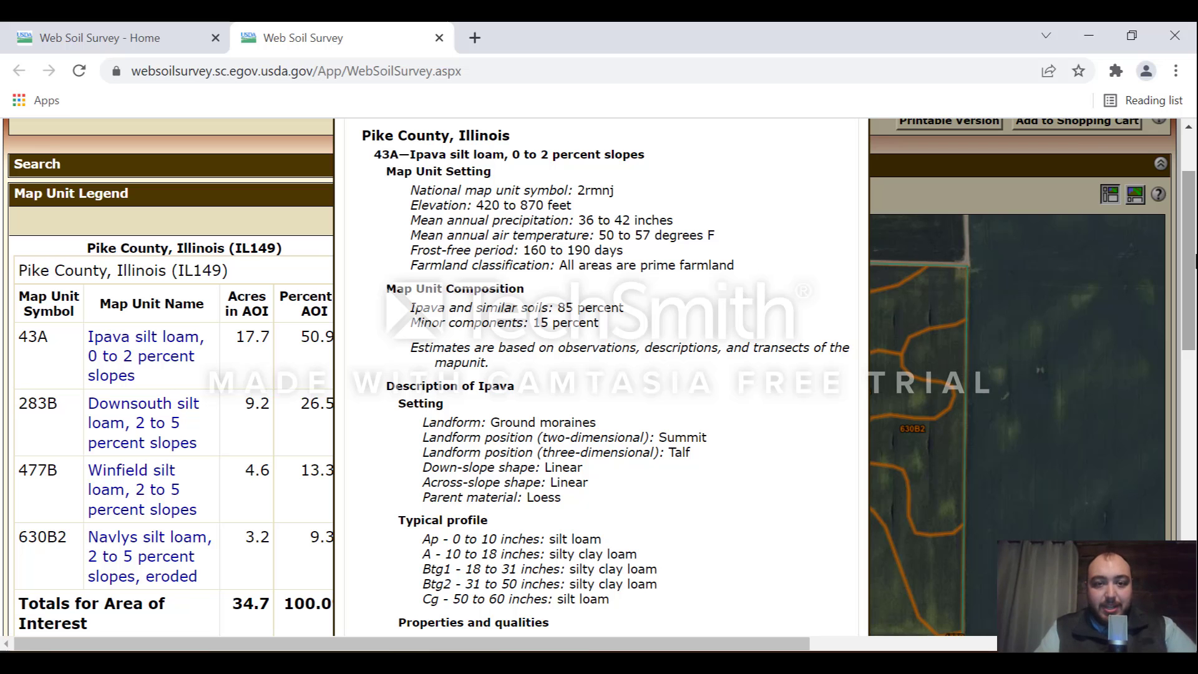
pyautogui.moveTo(1197, 261); pyautogui.dragTo(1196, 346)
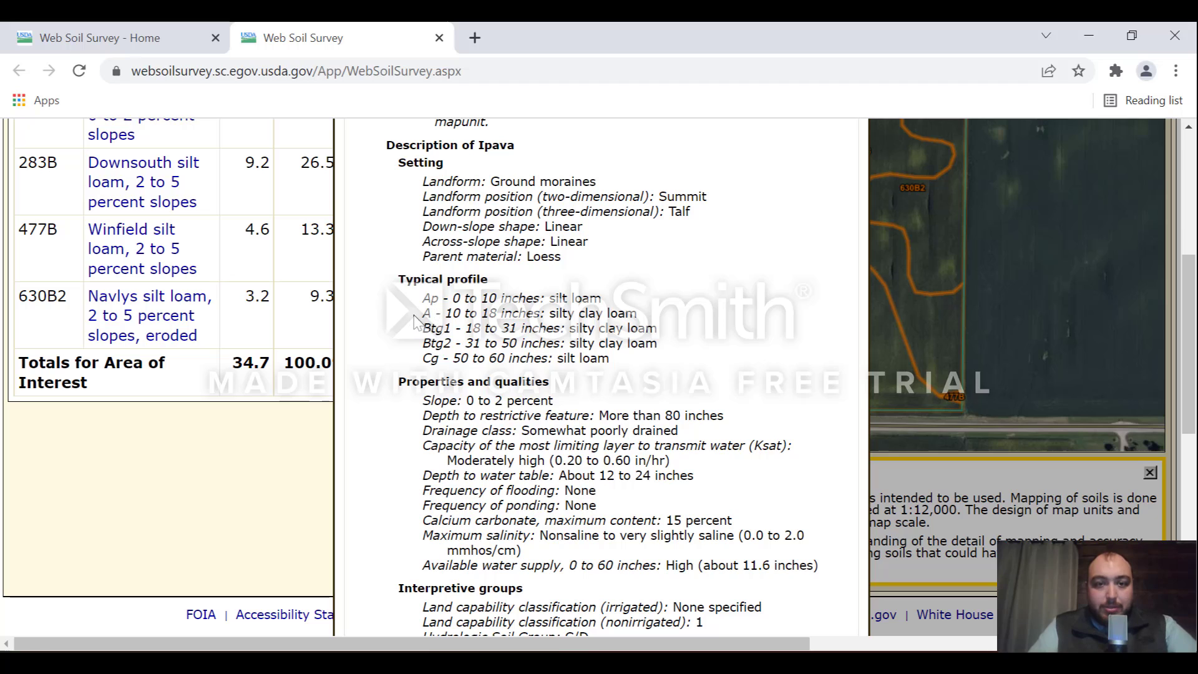
pyautogui.moveTo(446, 314); pyautogui.dragTo(498, 315)
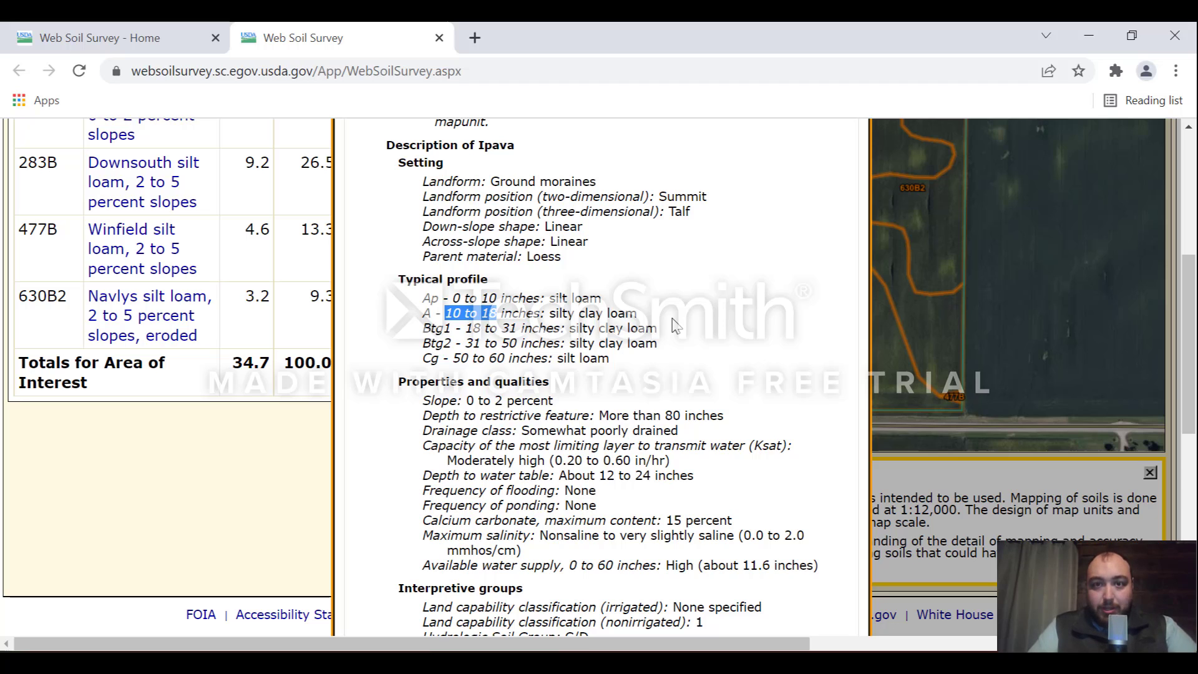
pyautogui.click(569, 318)
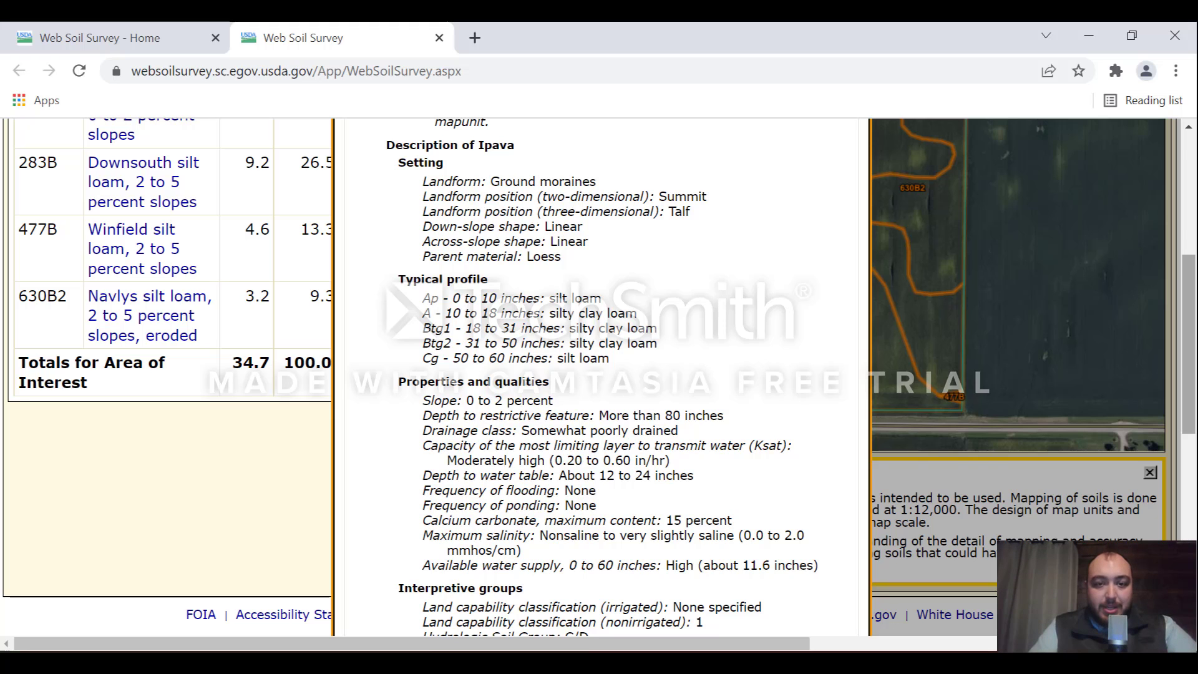
pyautogui.scroll(-1, 1189, 343)
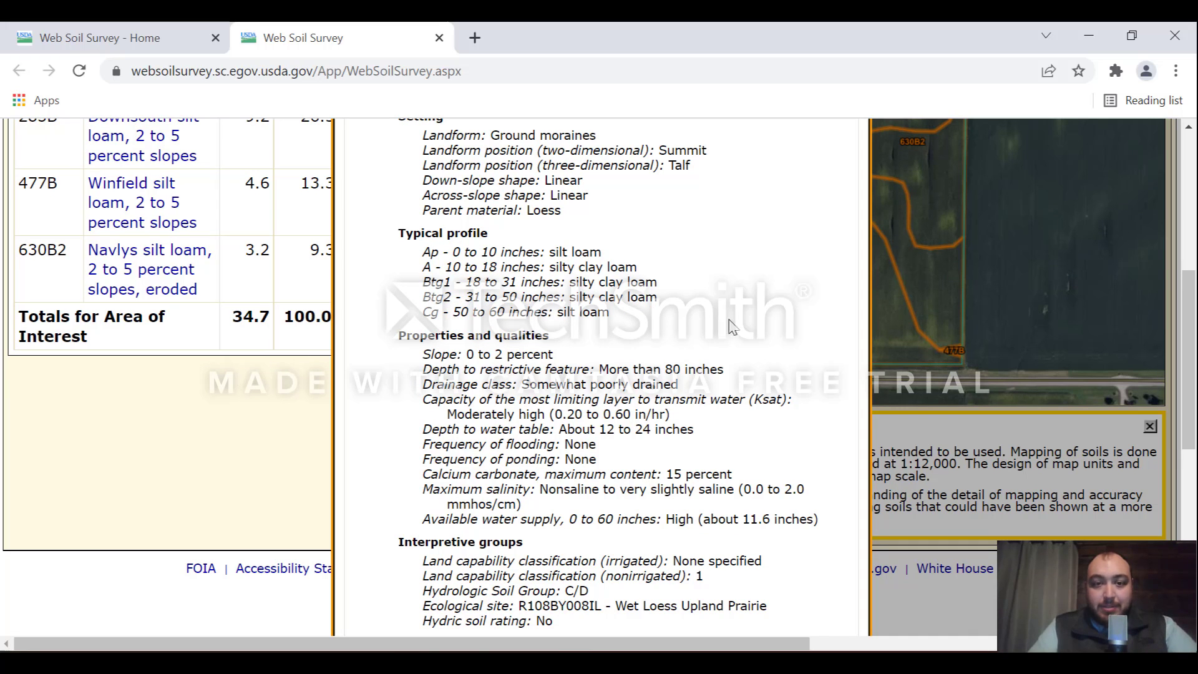
pyautogui.scroll(-1, 686, 269)
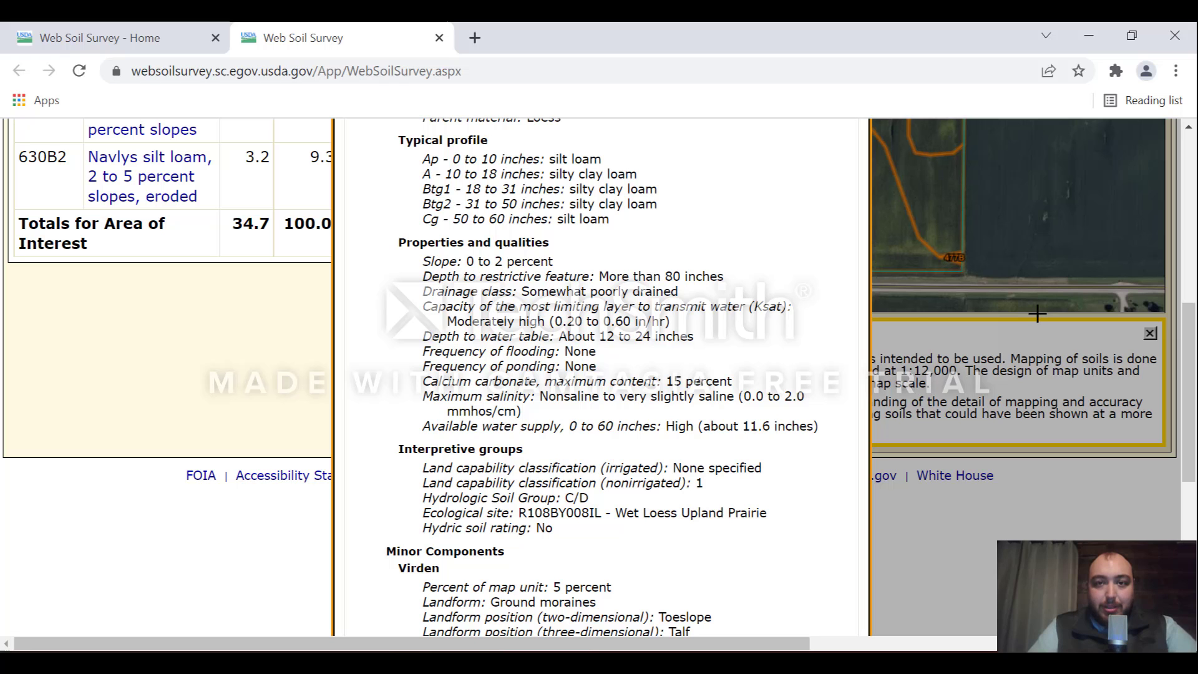
pyautogui.moveTo(1196, 341); pyautogui.dragTo(1196, 391)
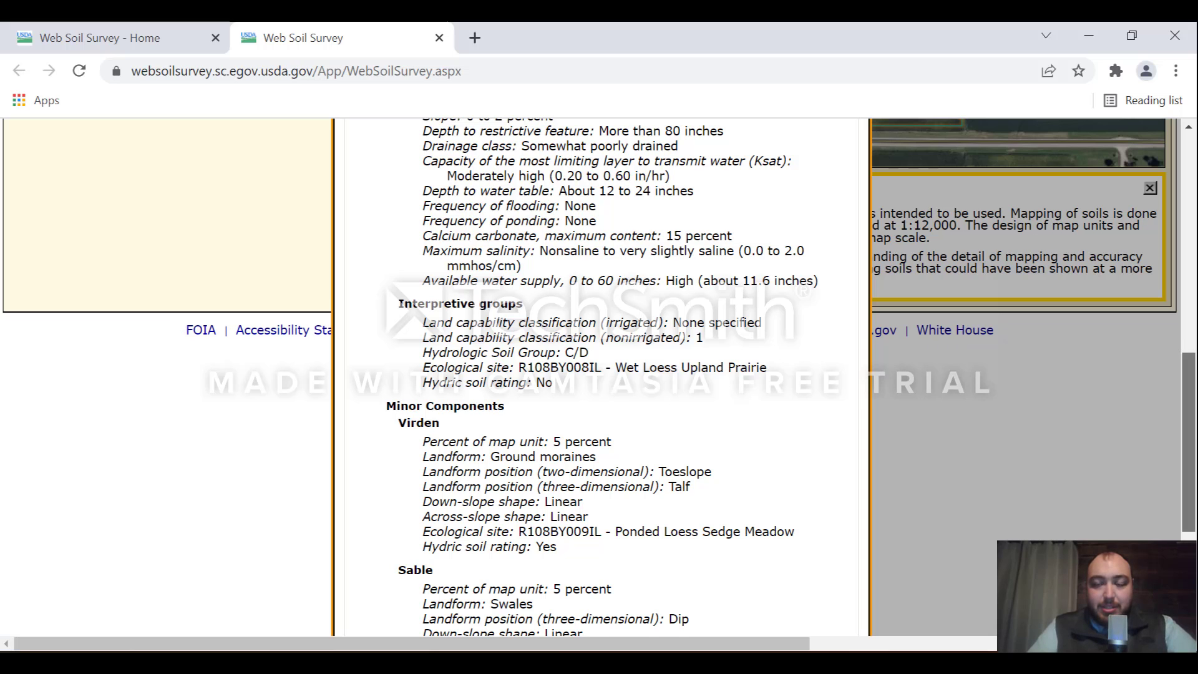
pyautogui.scroll(-1, 600, 375)
pyautogui.scroll(-1, 599, 374)
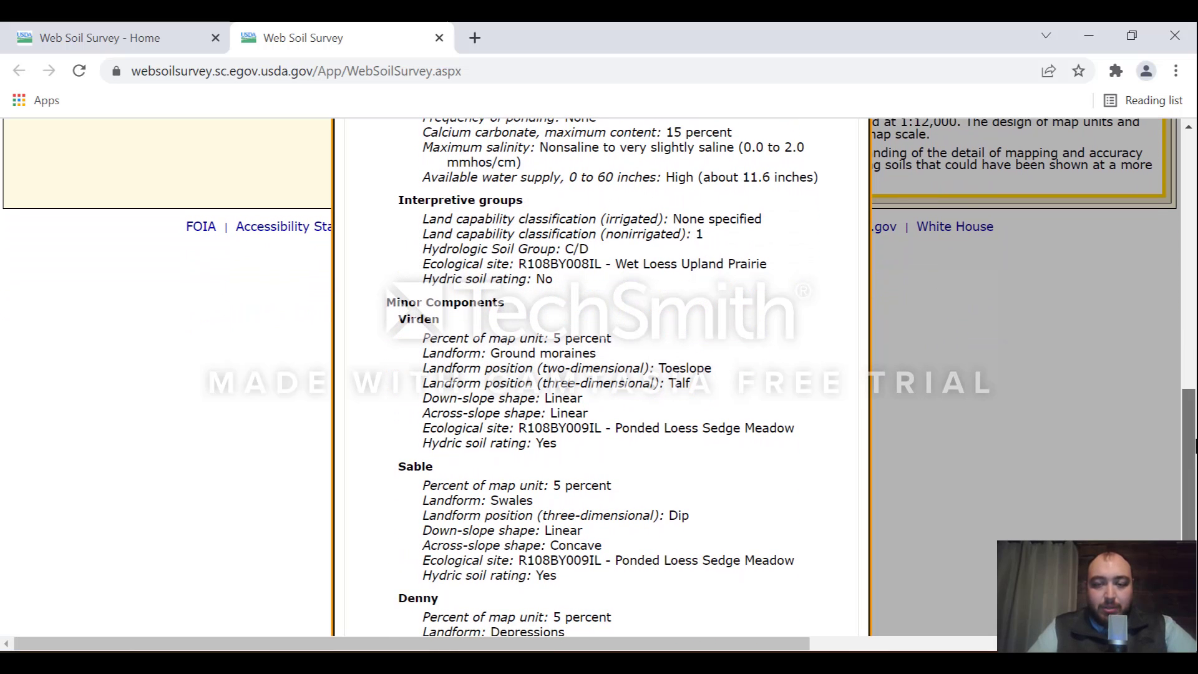
pyautogui.scroll(-1, 811, 293)
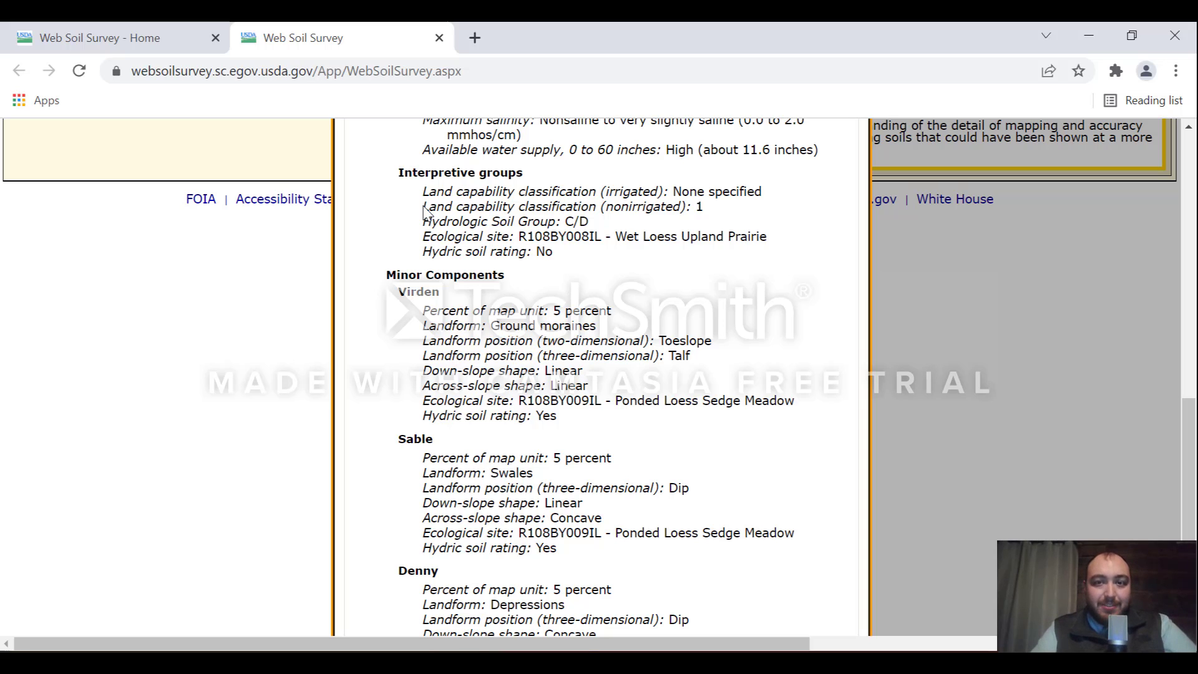
pyautogui.doubleClick(699, 208)
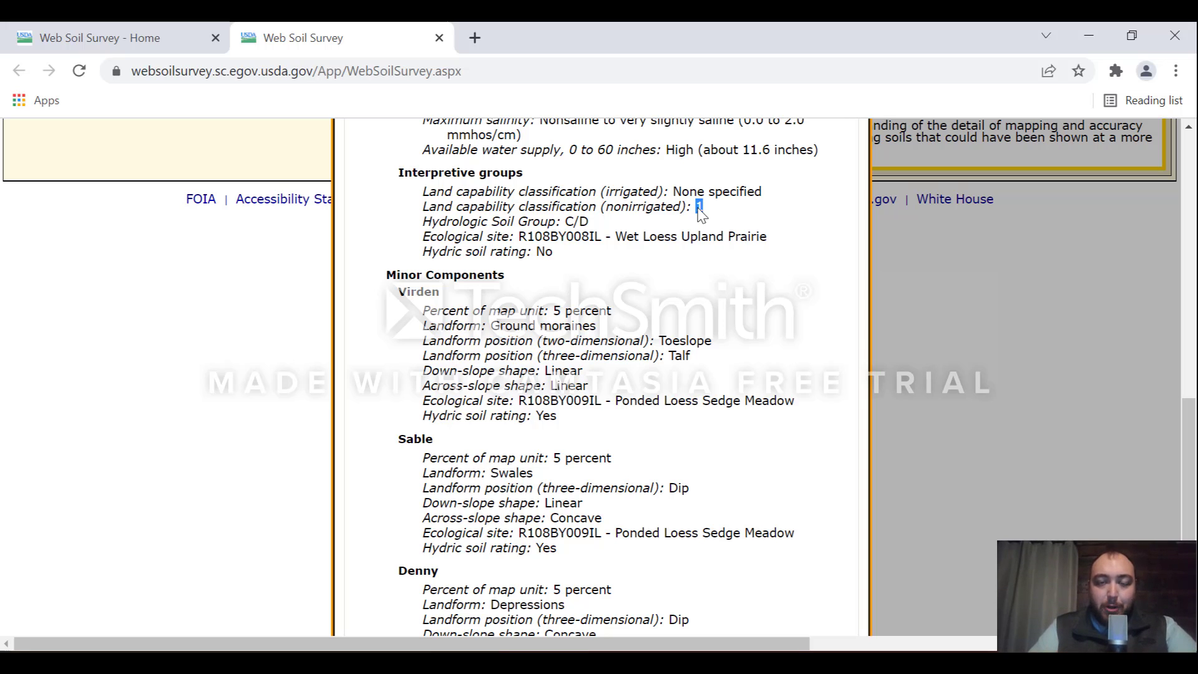
pyautogui.click(747, 219)
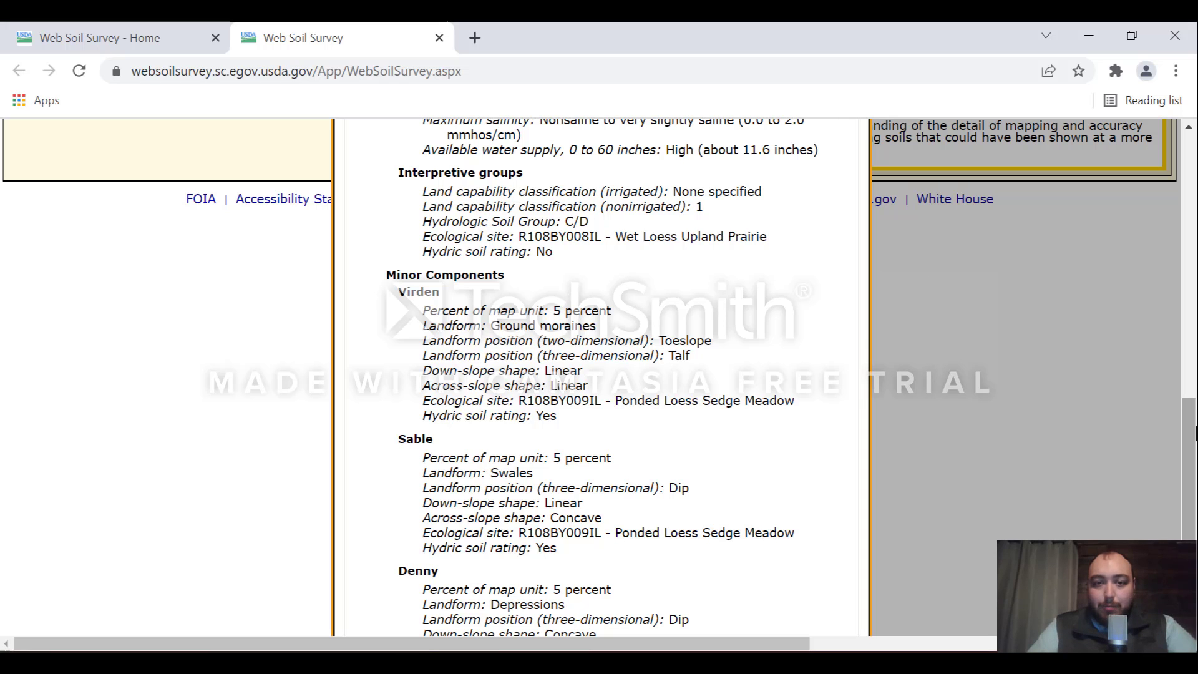
pyautogui.moveTo(1192, 431); pyautogui.dragTo(1192, 479)
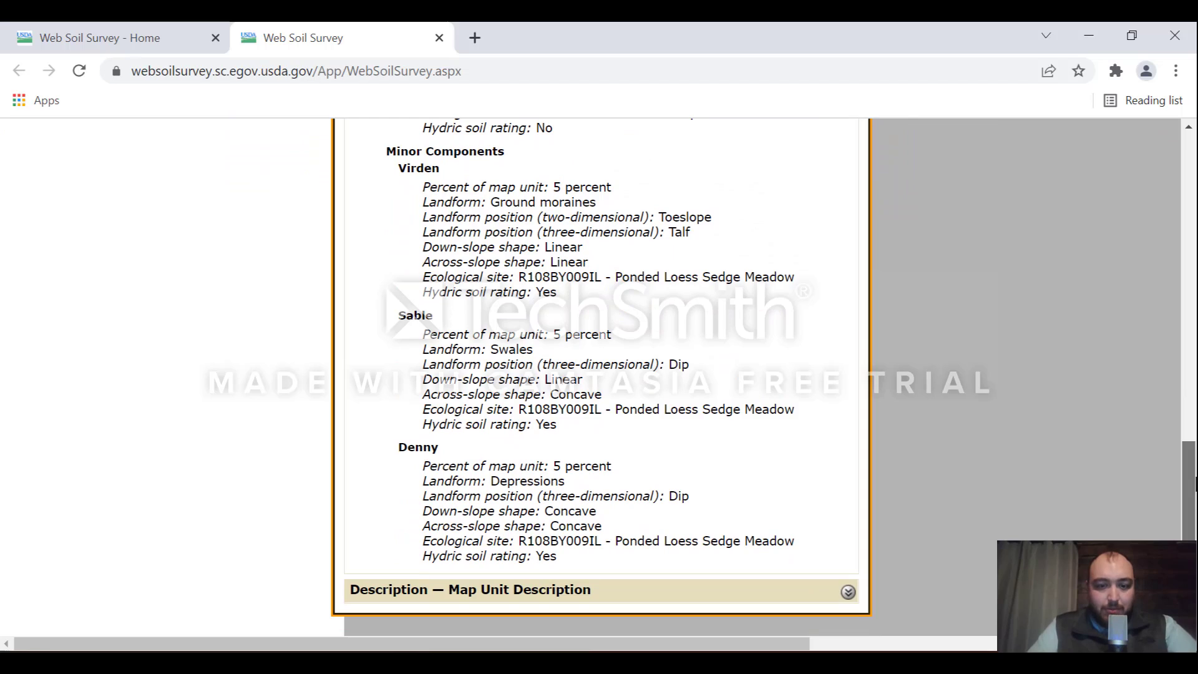
pyautogui.moveTo(1195, 478); pyautogui.dragTo(1195, 169)
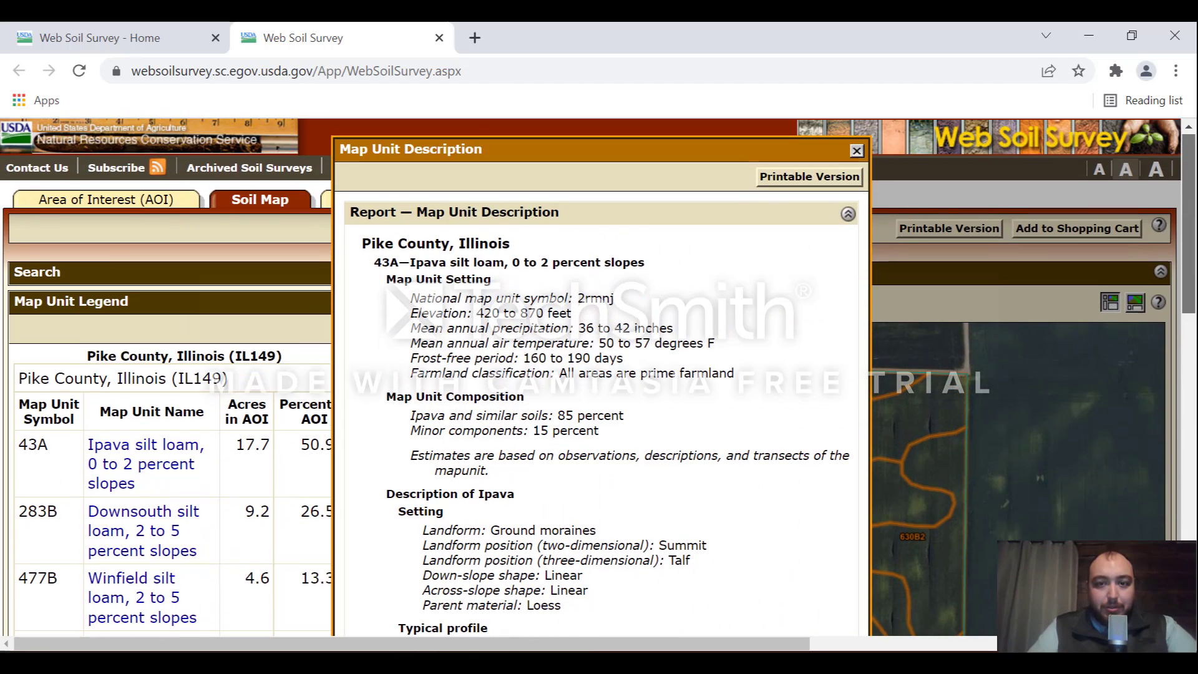
# Step: Close the Ipava map unit description to return to the soil map legend
pyautogui.click(857, 152)
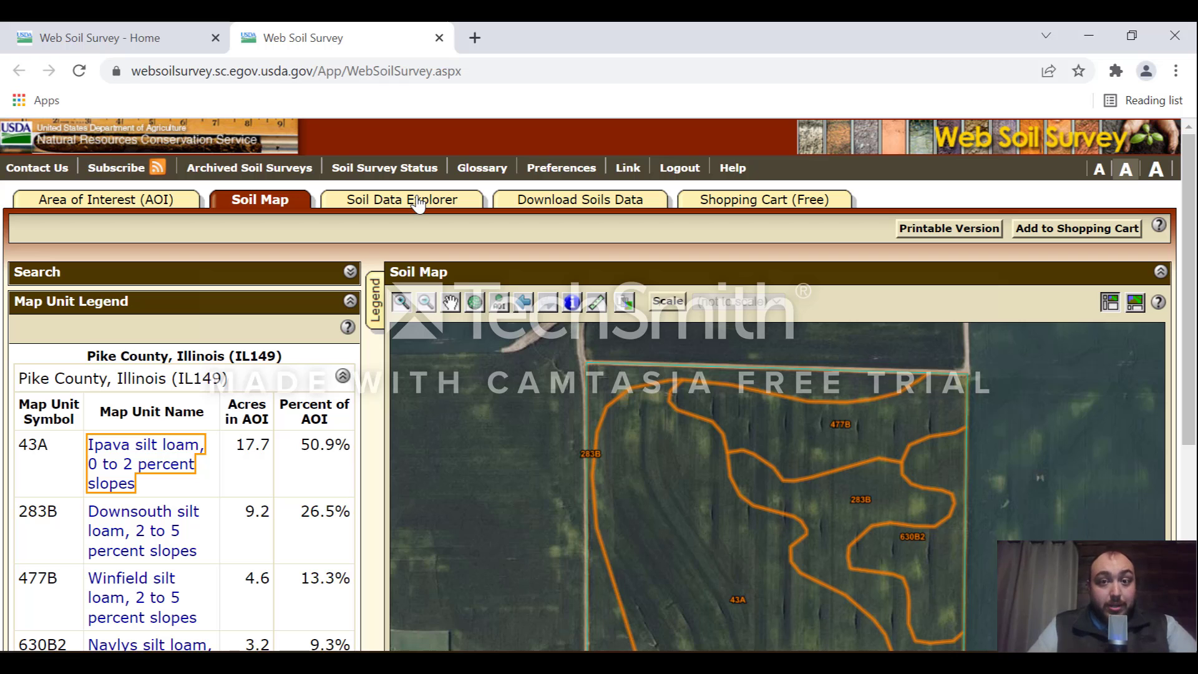
# Step: Clear the field's 34.7-acre area of interest from the Area of Interest page
pyautogui.click(90, 201)
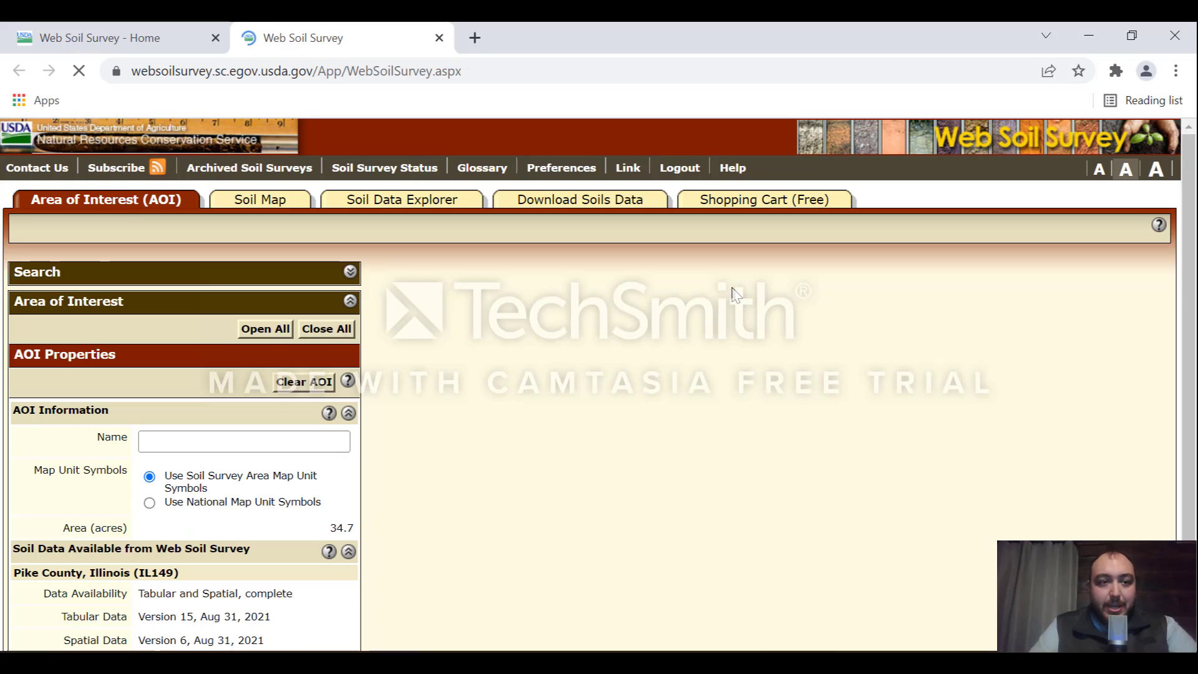
pyautogui.moveTo(1194, 188); pyautogui.dragTo(1196, 248)
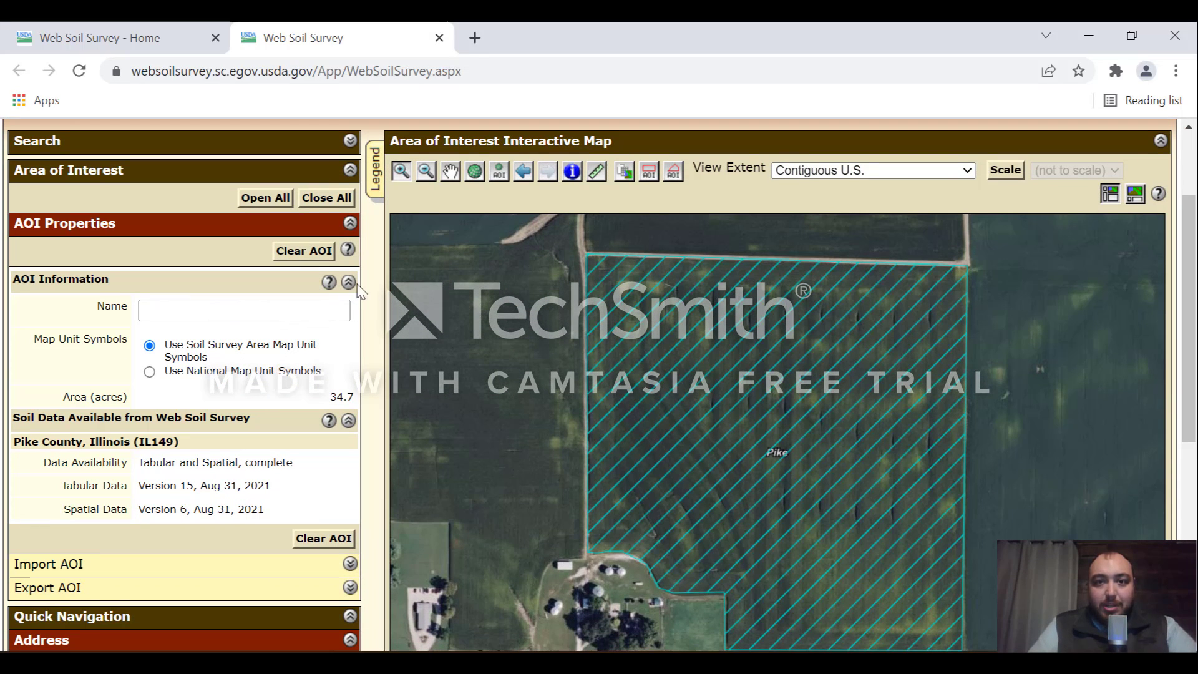
pyautogui.click(286, 252)
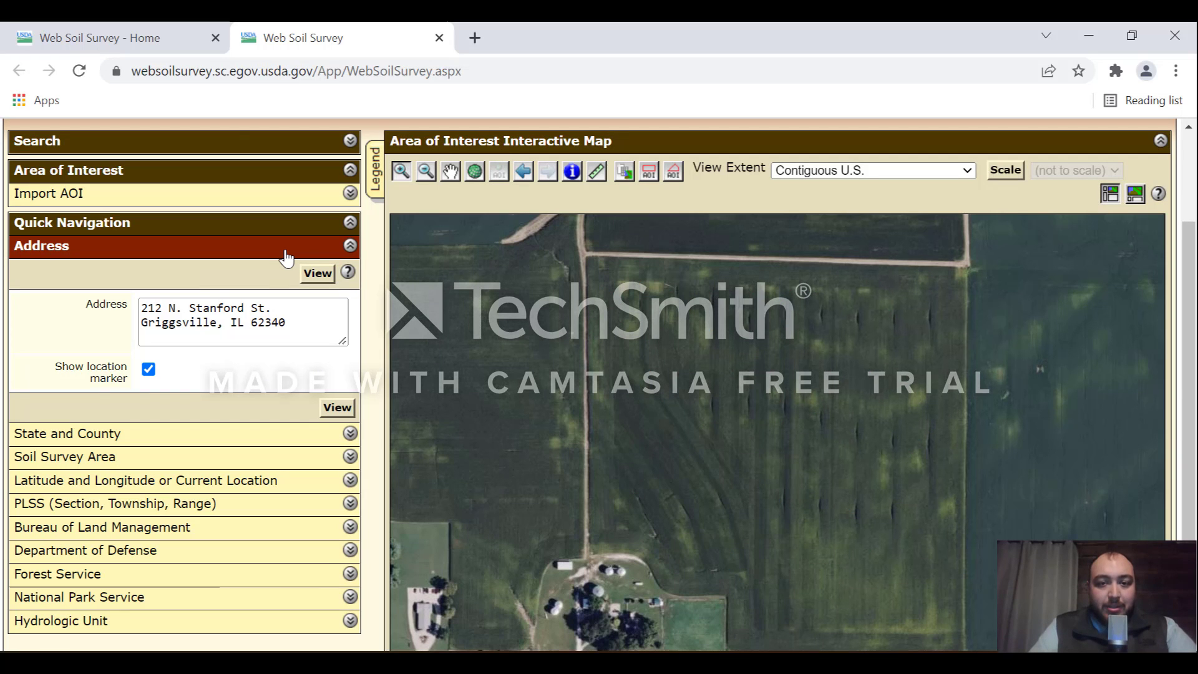